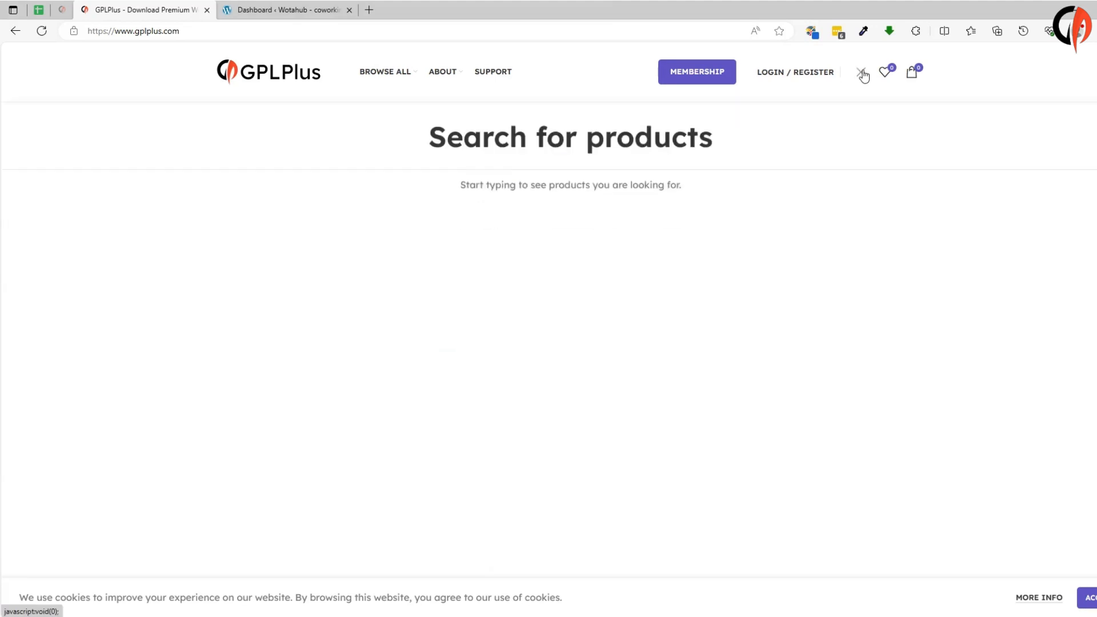
Search the GPLPlus store for "Landpagy" and open the Landpagy WordPress Theme 1.8.4 product page.
type("Landpagy")
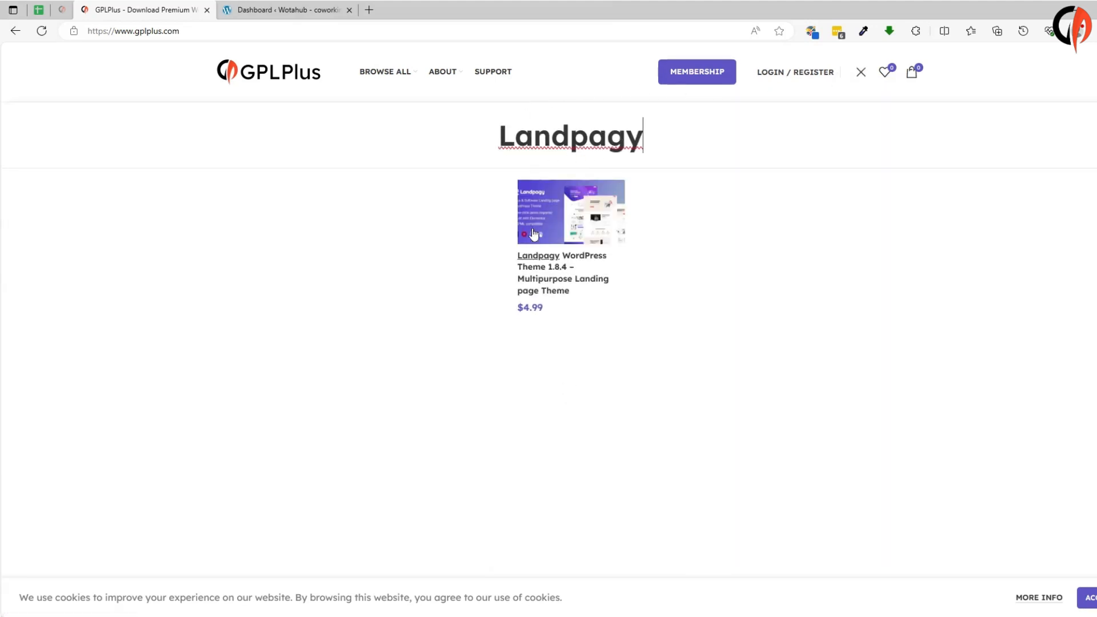
left_click(569, 214)
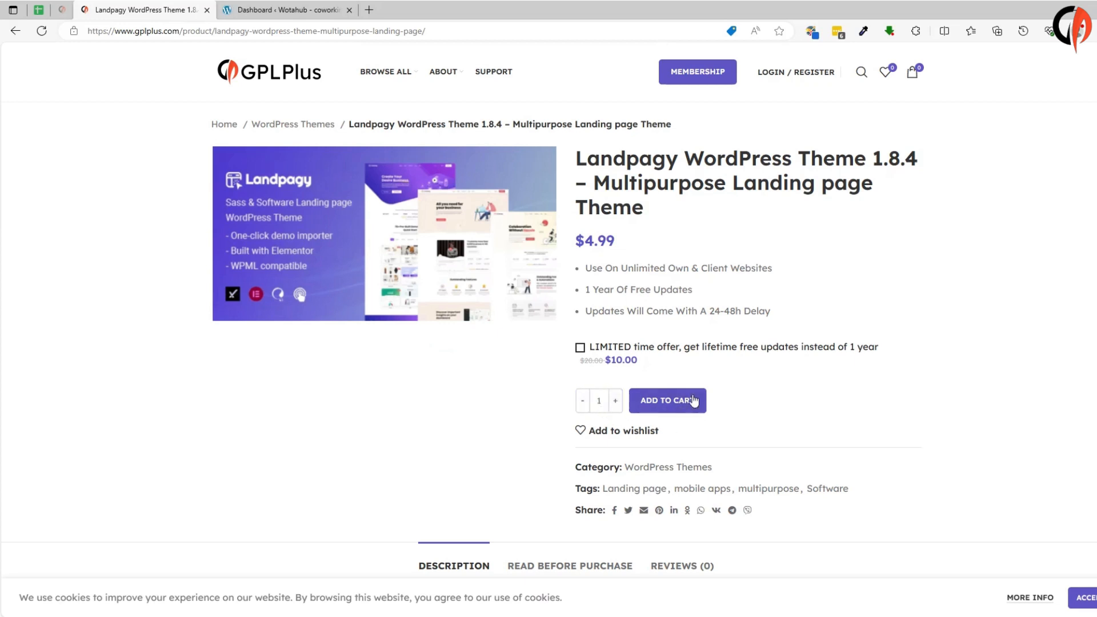
Switch to File Explorer and extract the CX-landpagy-saas-landing-wordpress-theme.1.8.4 archive into its own folder on the Desktop.
left_click(510, 616)
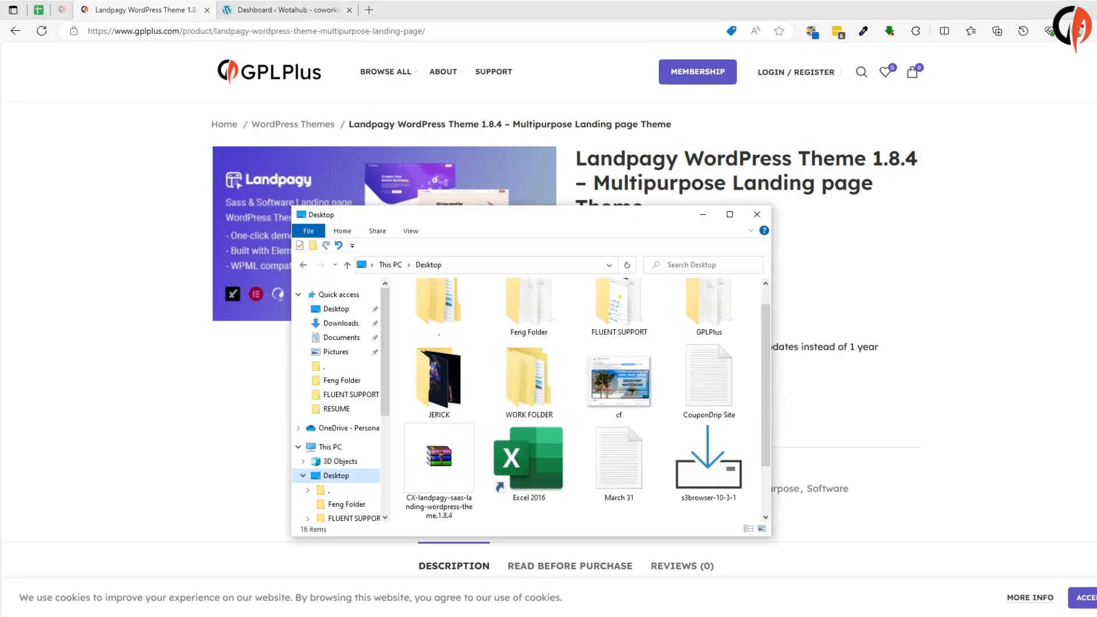
right_click(440, 447)
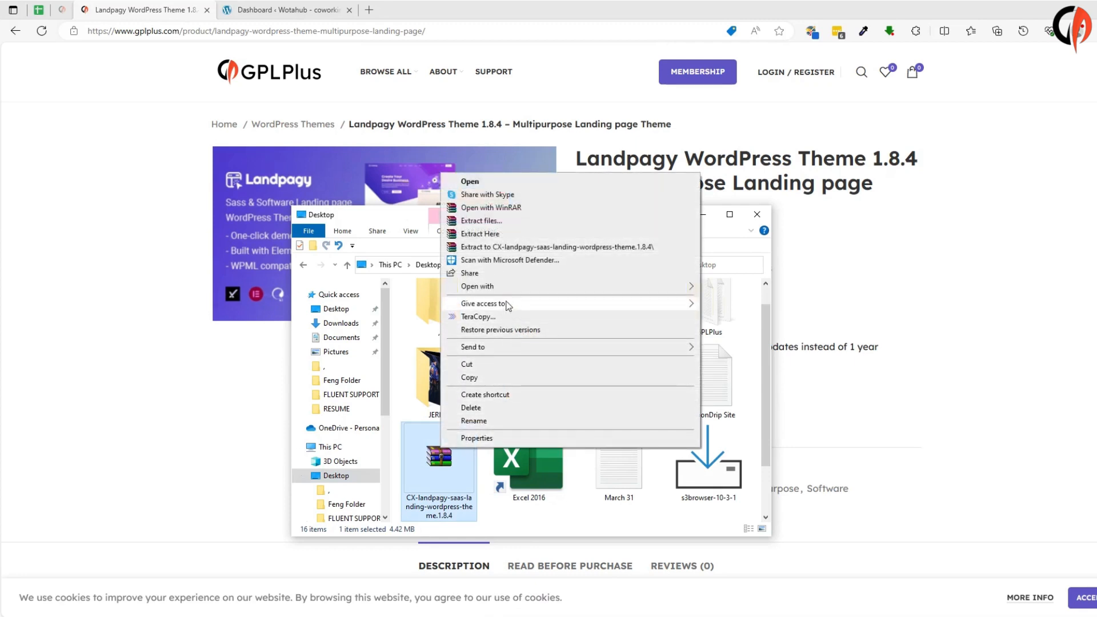
left_click(503, 221)
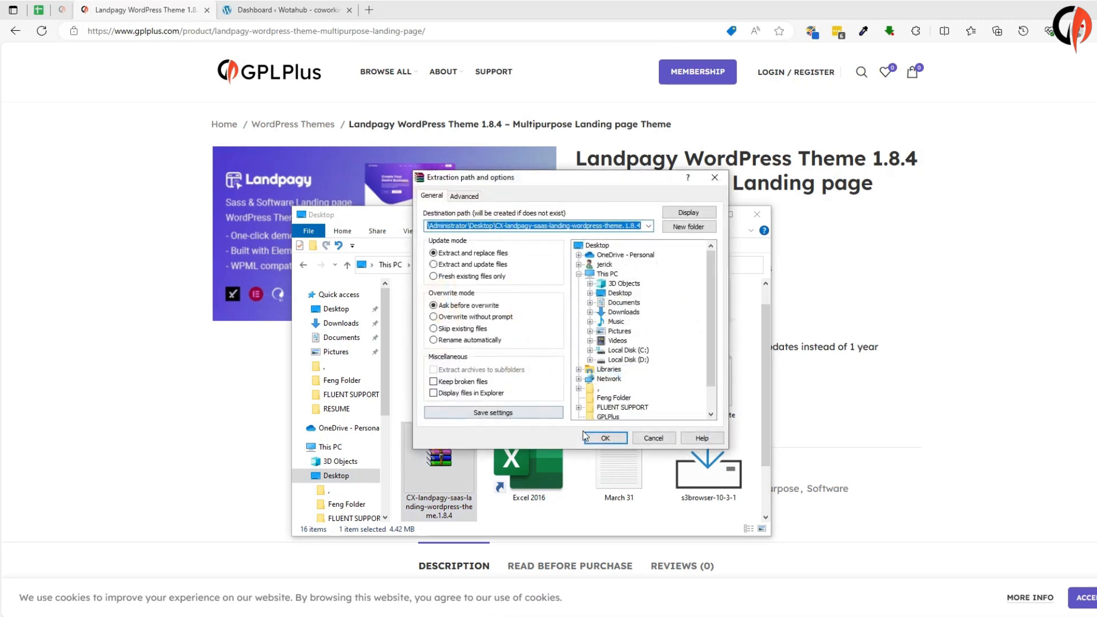
left_click(600, 438)
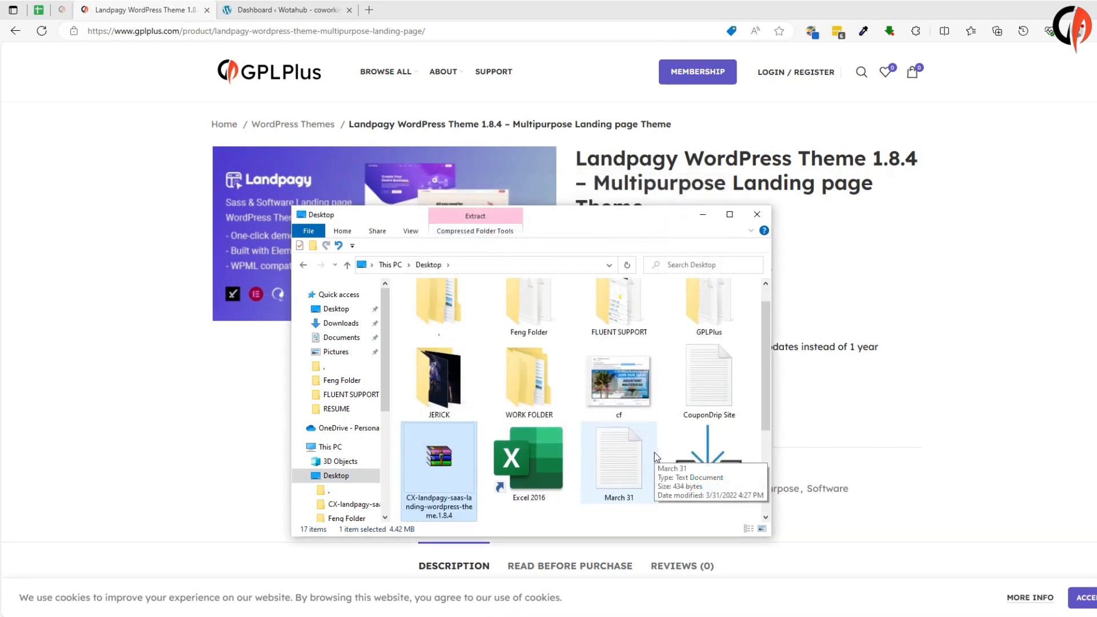
Open the landpagy_main folder inside the extracted CX-landpagy-saas-landing-wordpress-theme.1.8.4 folder to view the theme files.
scroll(654, 451, "down", 3)
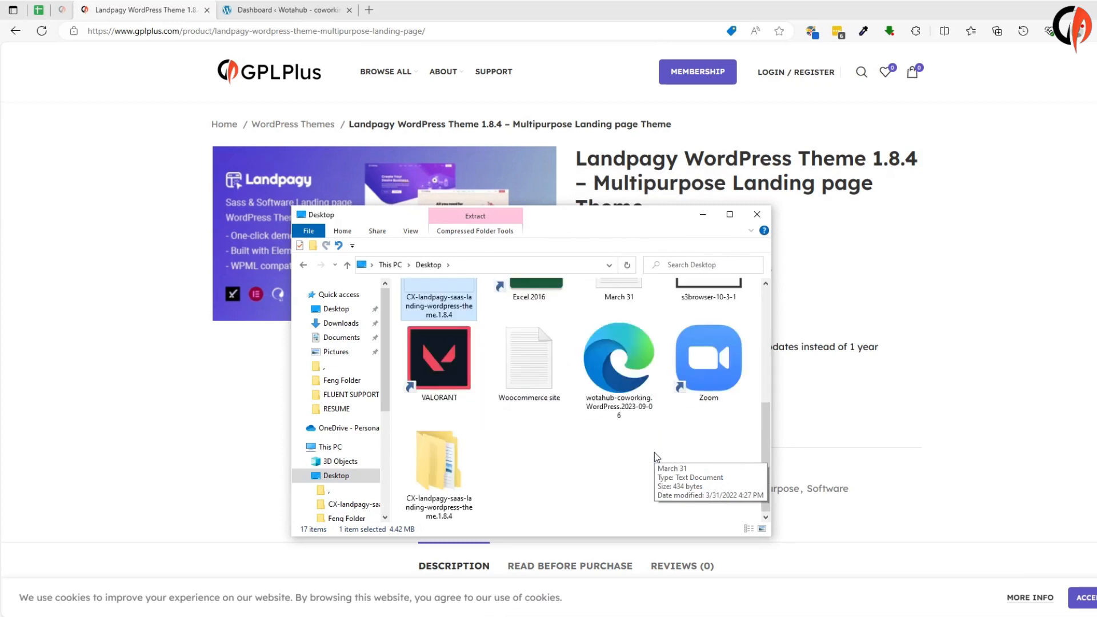
double_click(449, 470)
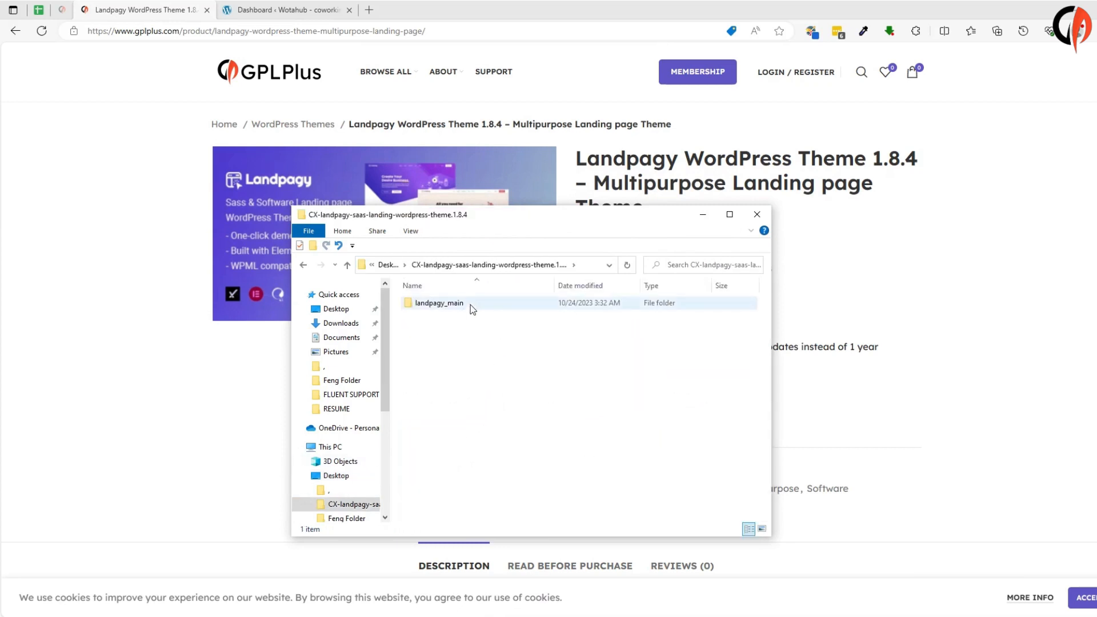
double_click(439, 303)
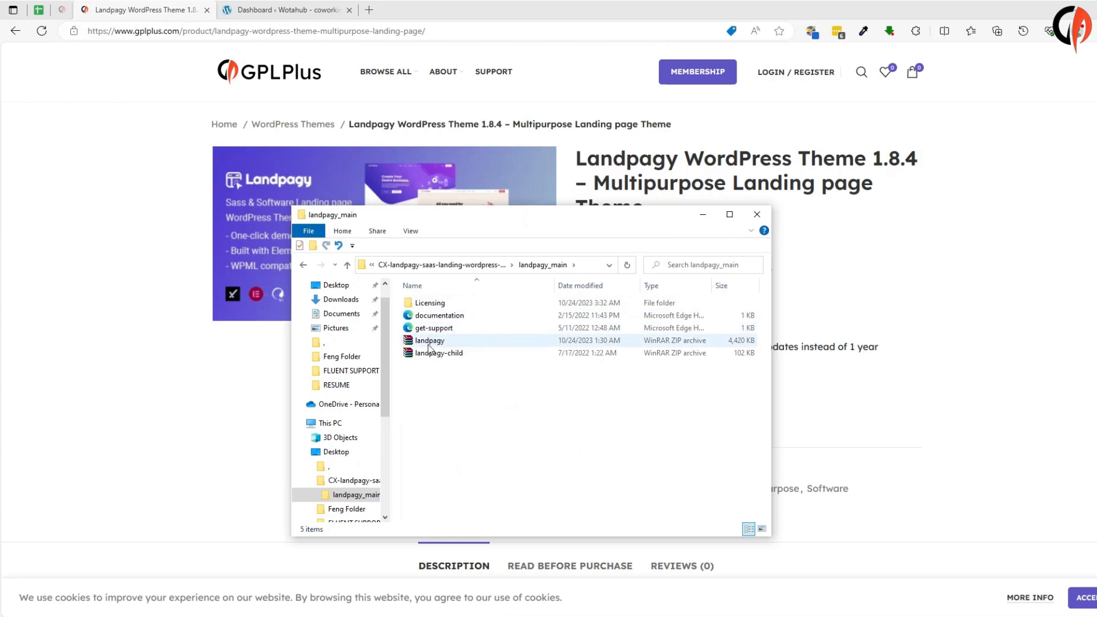
Switch to the WordPress dashboard and bring up the upload form for adding a new theme.
left_click(314, 10)
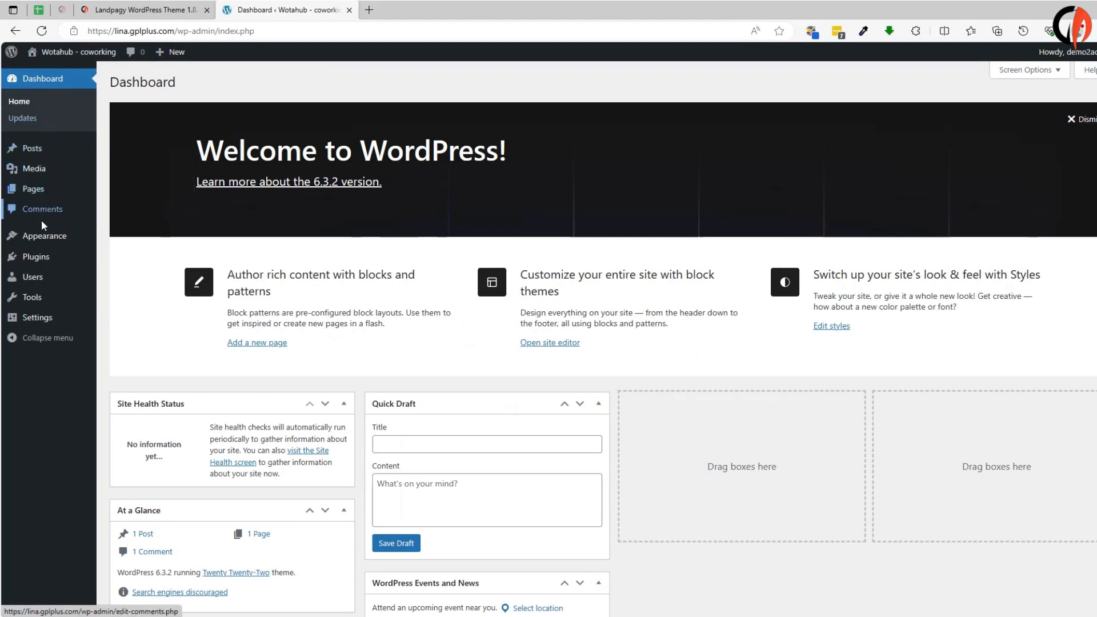
mouse_move(43, 235)
left_click(126, 244)
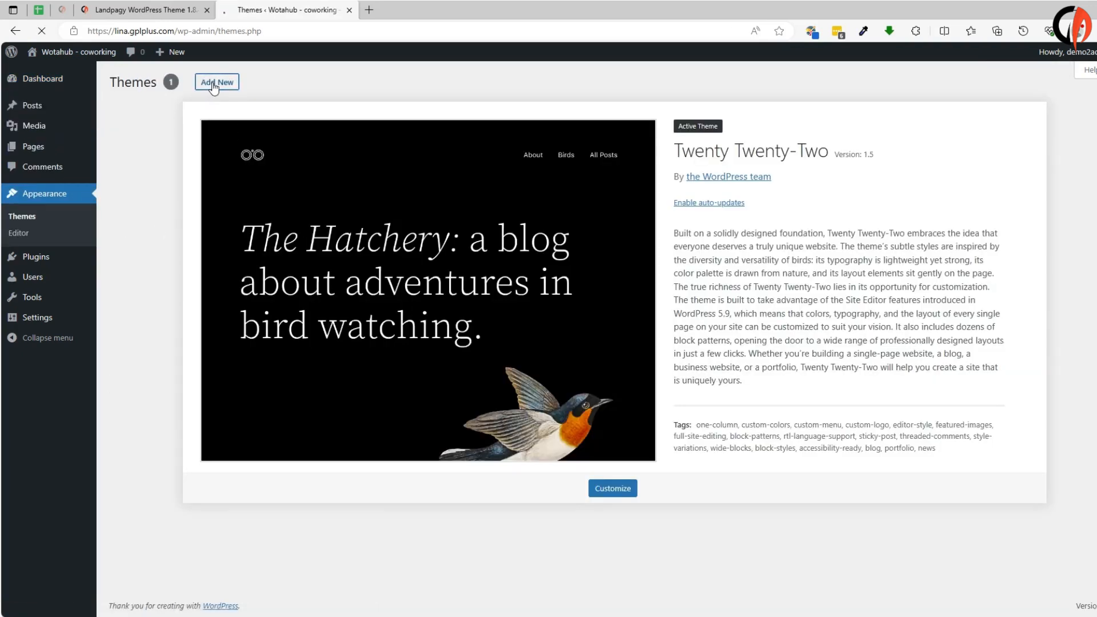
left_click(208, 82)
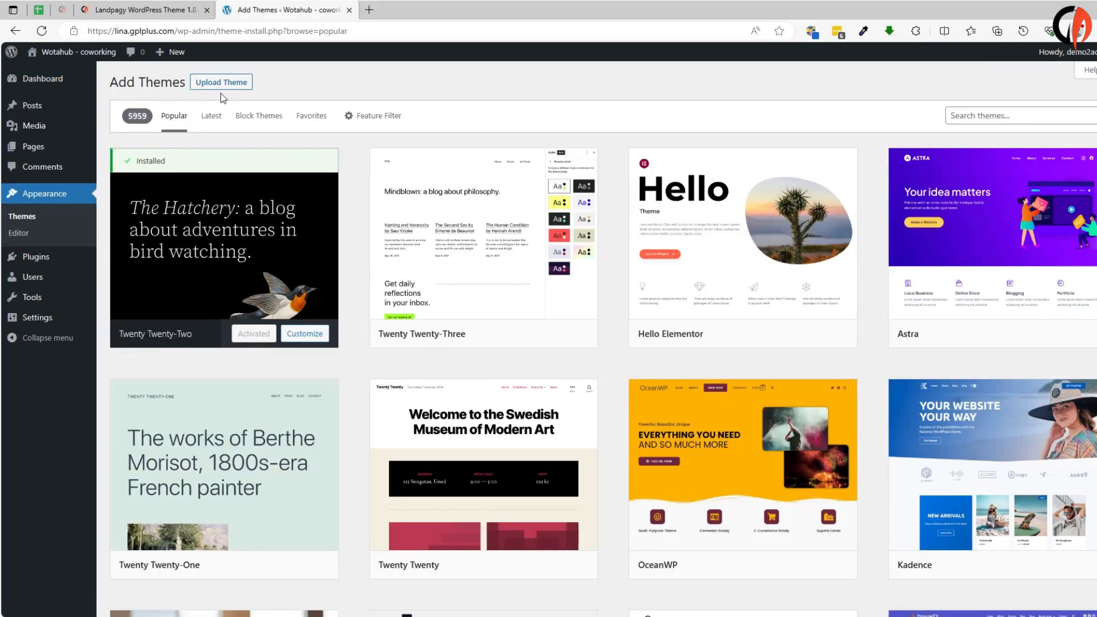
left_click(228, 84)
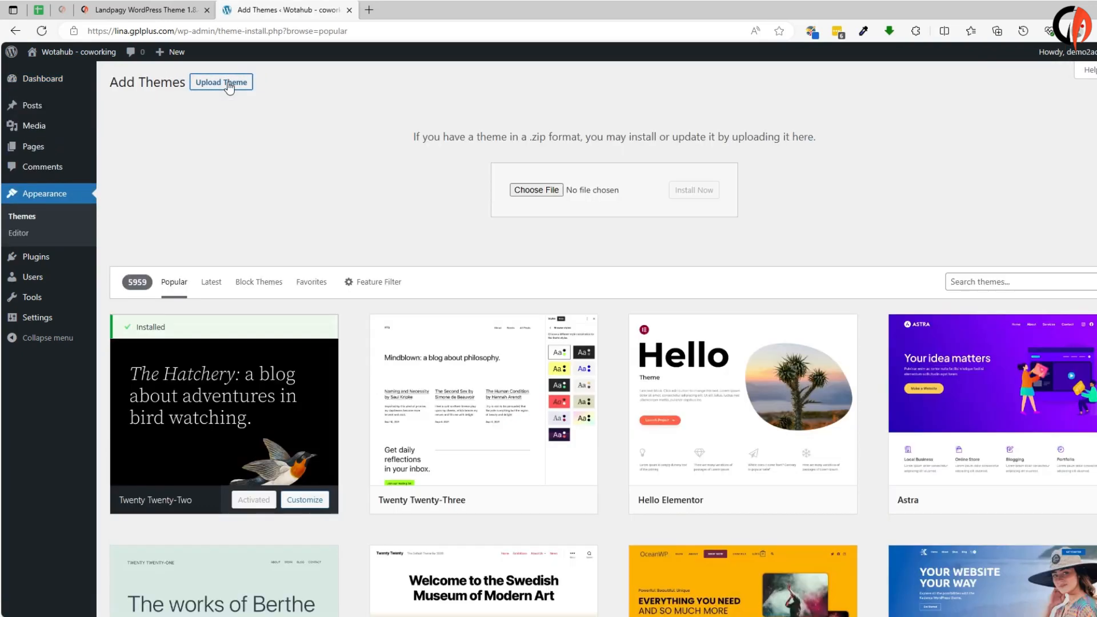
Install the theme from landpagy.zip in the extracted landpagy_main folder and activate it.
left_click(535, 188)
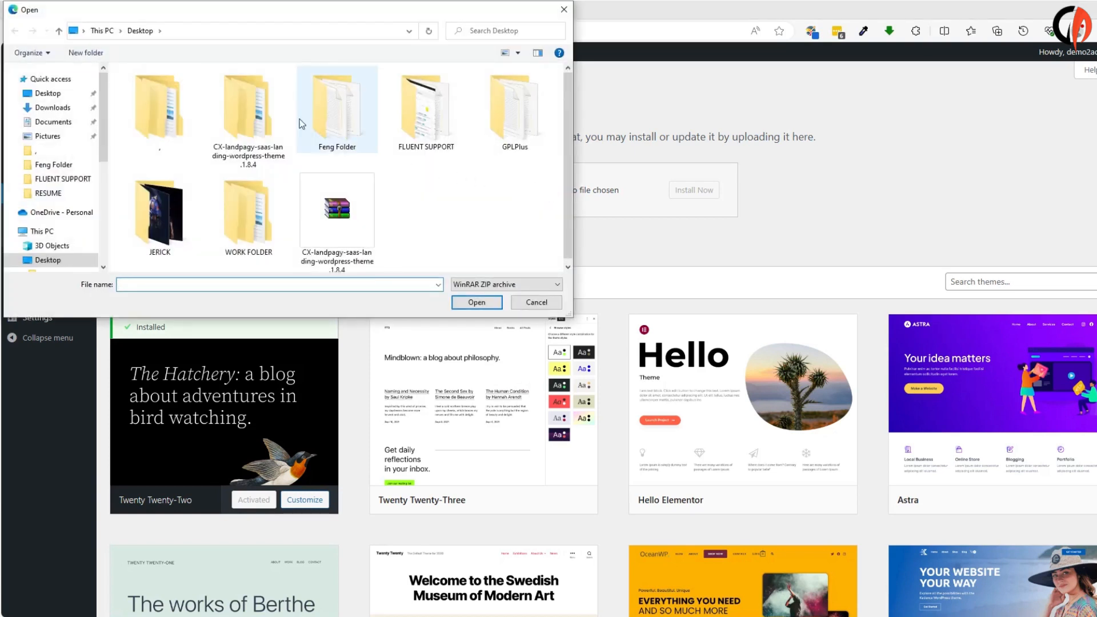
double_click(249, 112)
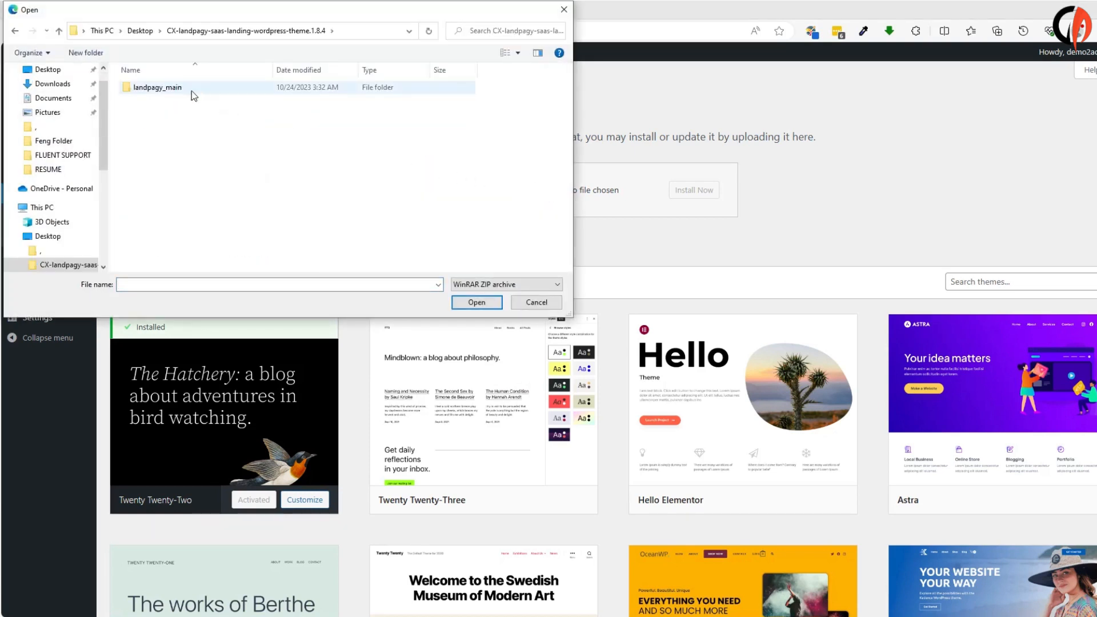
double_click(166, 89)
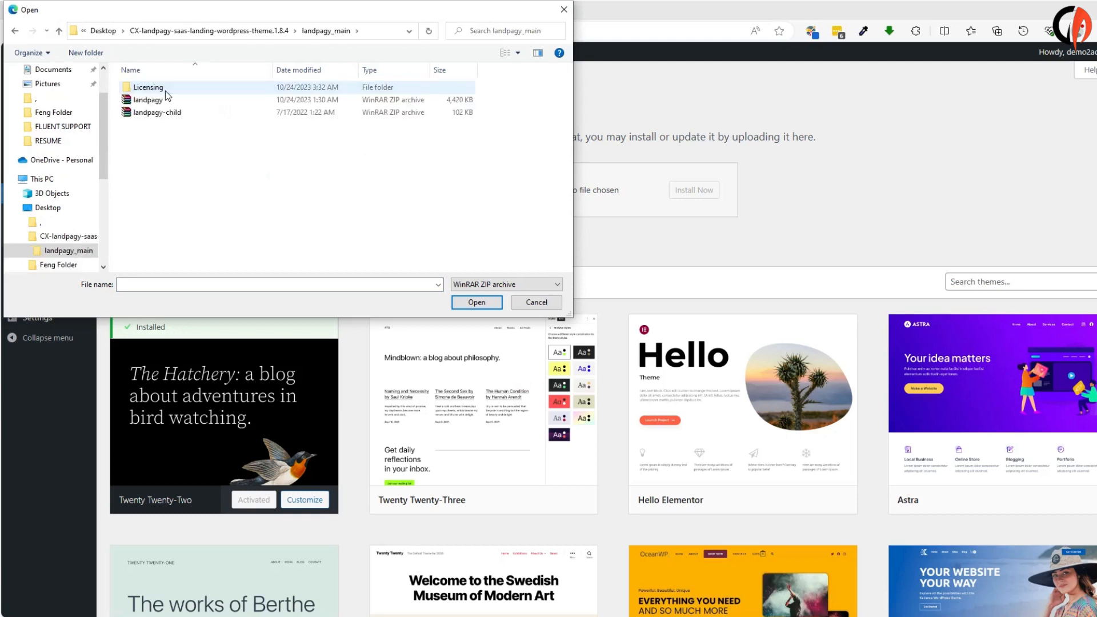
left_click(153, 103)
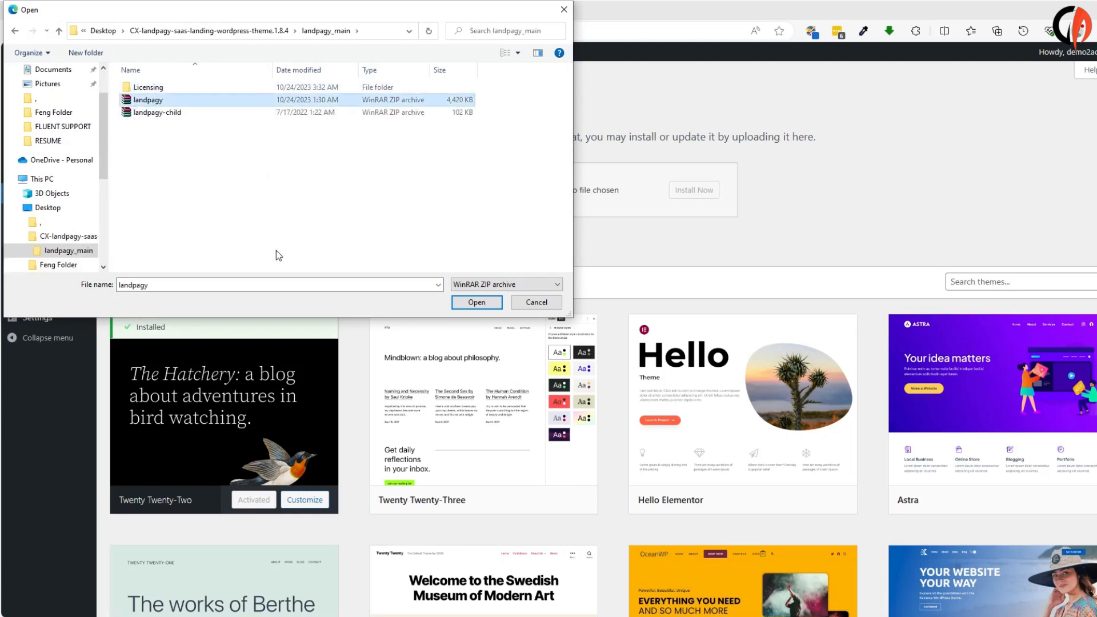
left_click(474, 309)
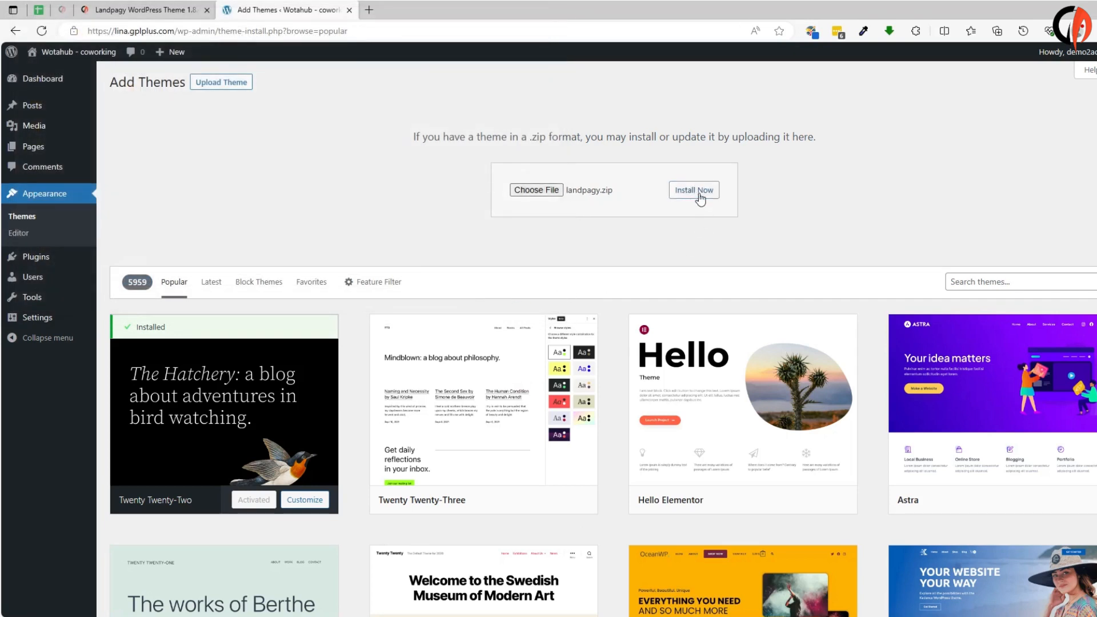
left_click(699, 196)
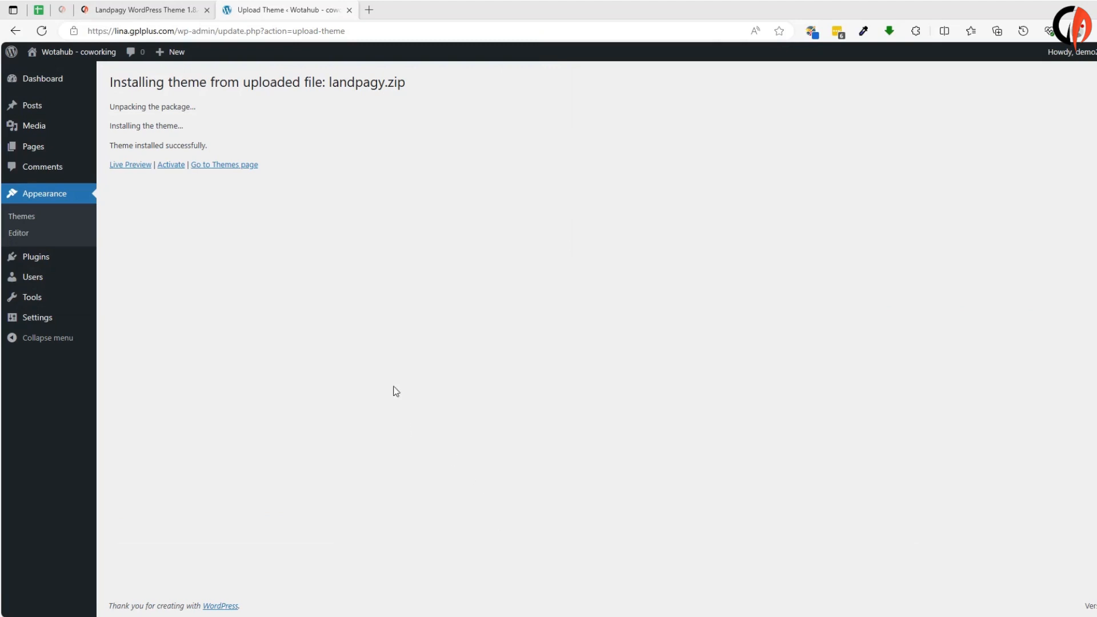
left_click(171, 166)
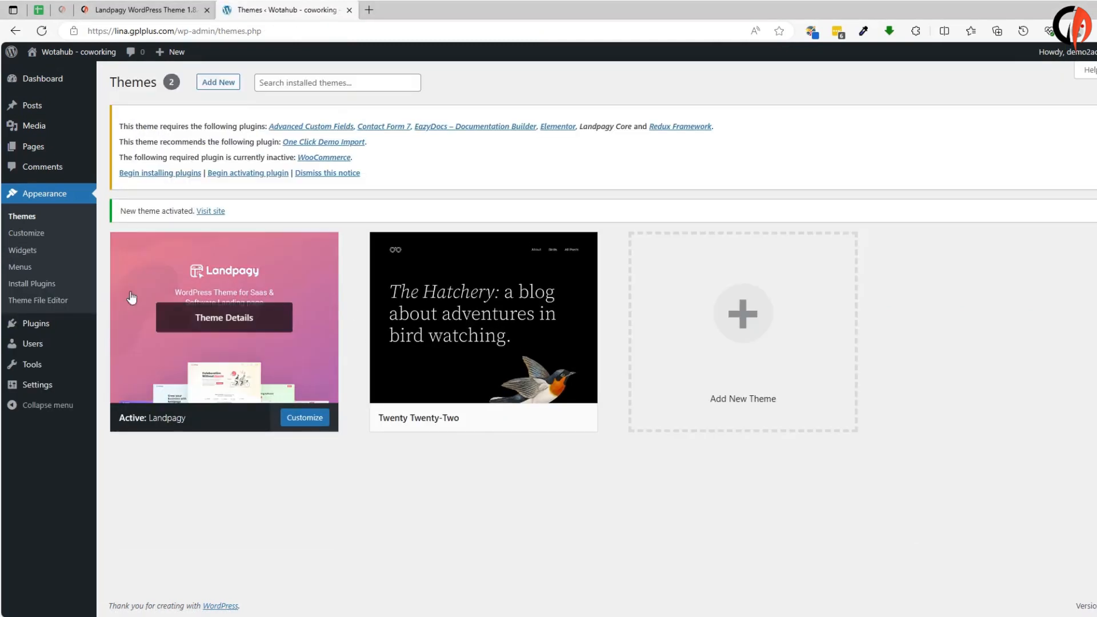
Bulk-install all of the theme's missing required and recommended plugins.
left_click(169, 174)
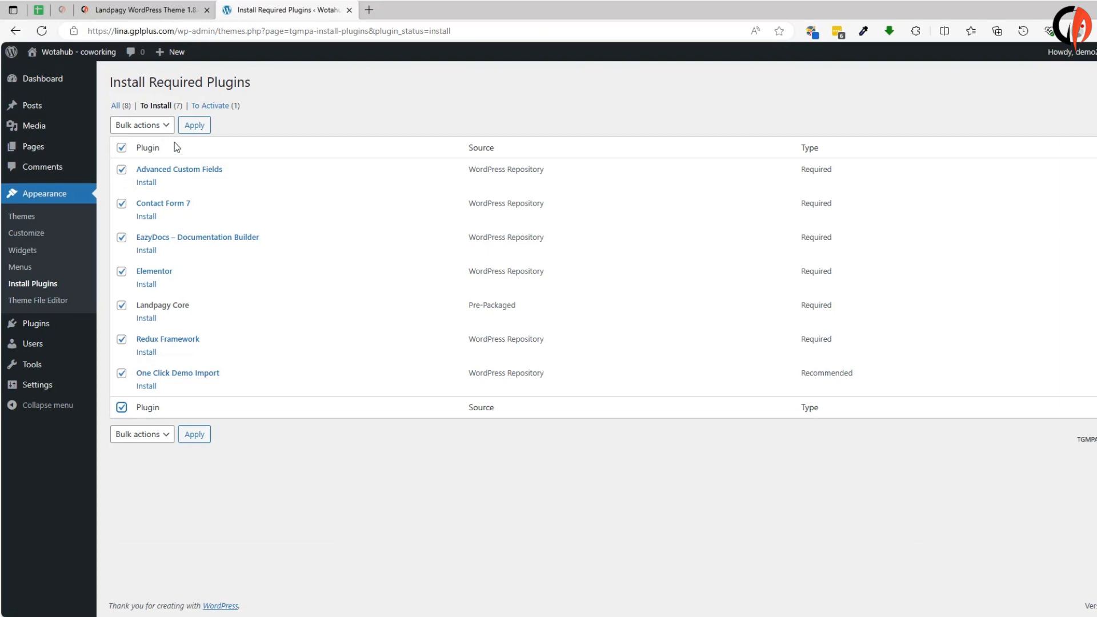
left_click(162, 129)
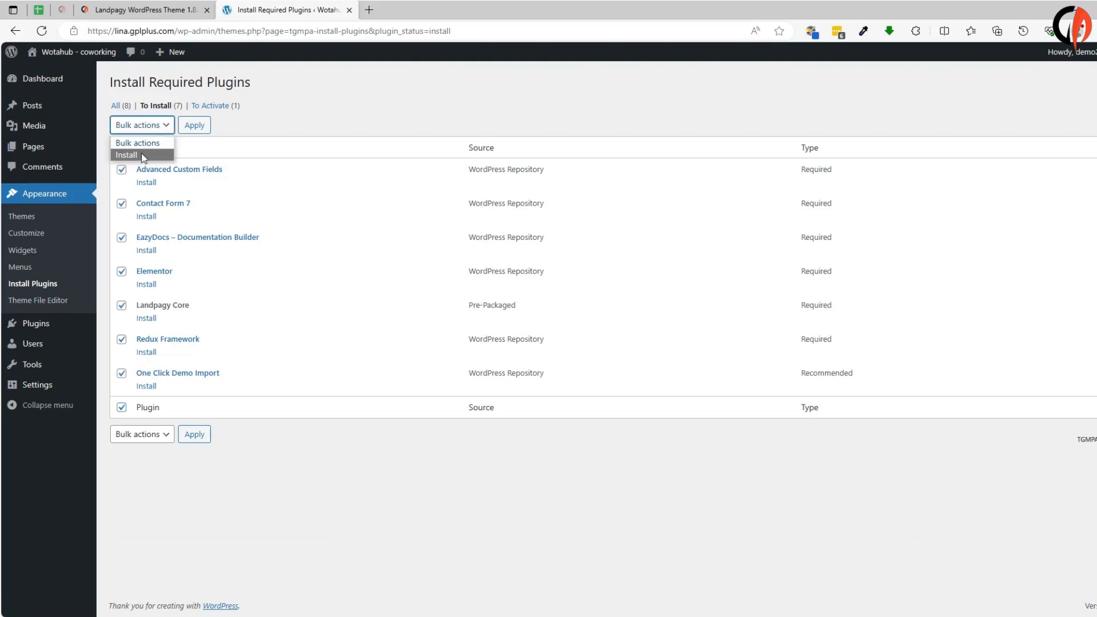
left_click(139, 153)
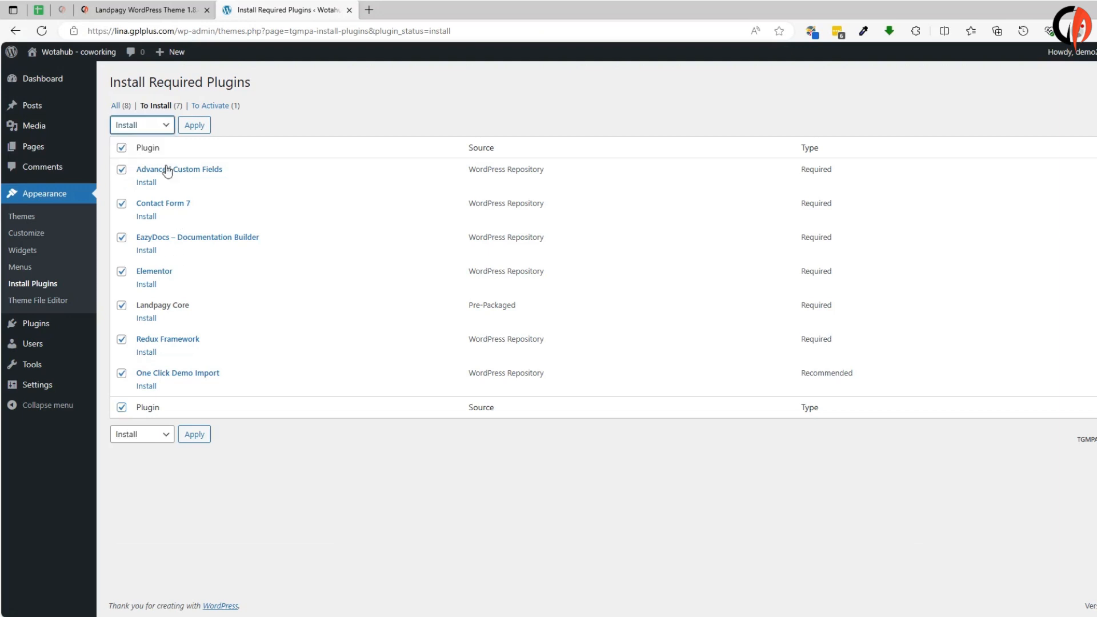
left_click(195, 126)
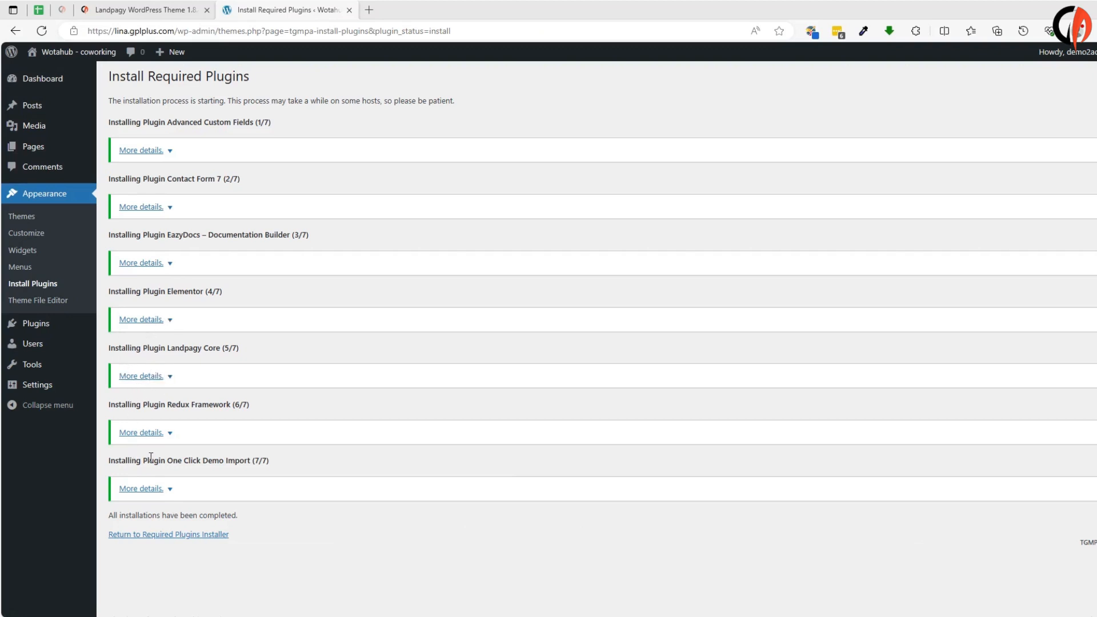
Return to the required plugins installer and bulk-activate all listed plugins, including WooCommerce.
left_click(163, 535)
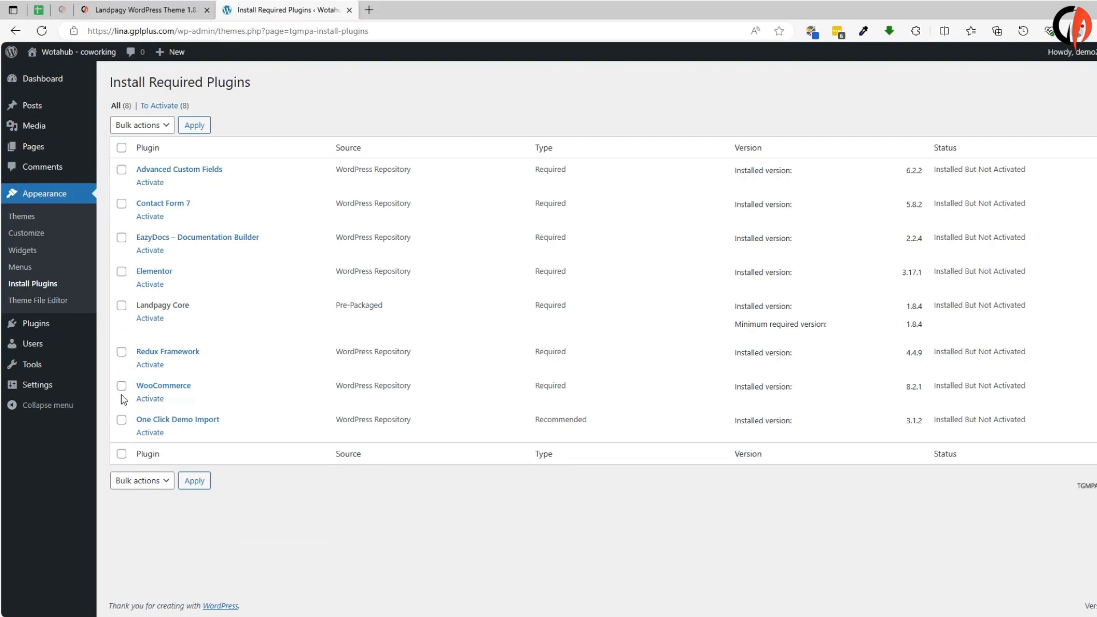
left_click(121, 454)
left_click(150, 127)
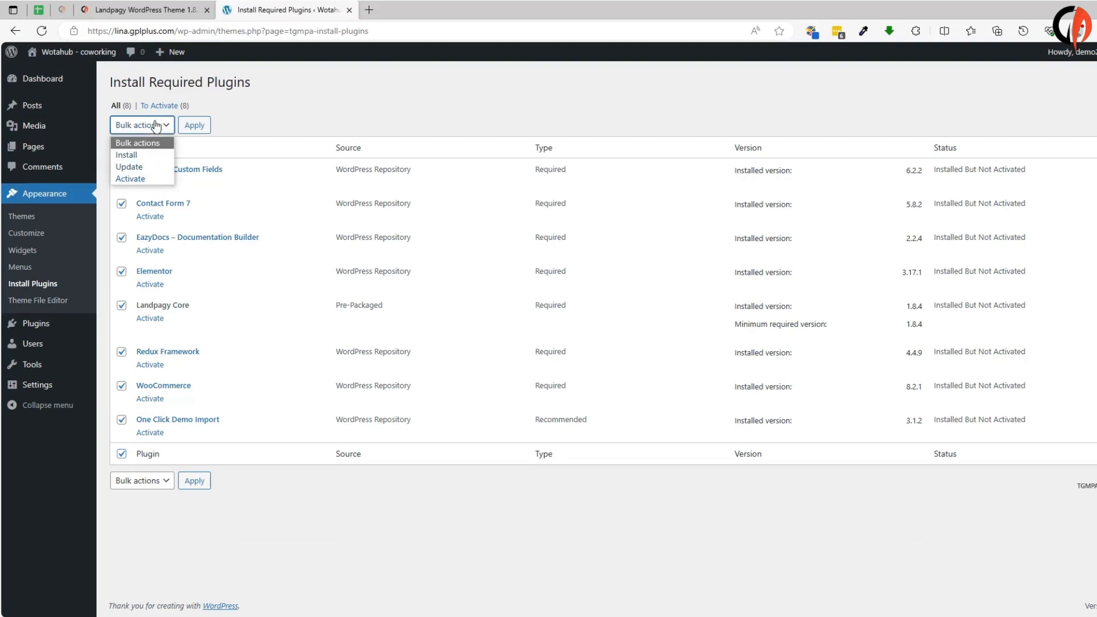
left_click(135, 179)
left_click(191, 124)
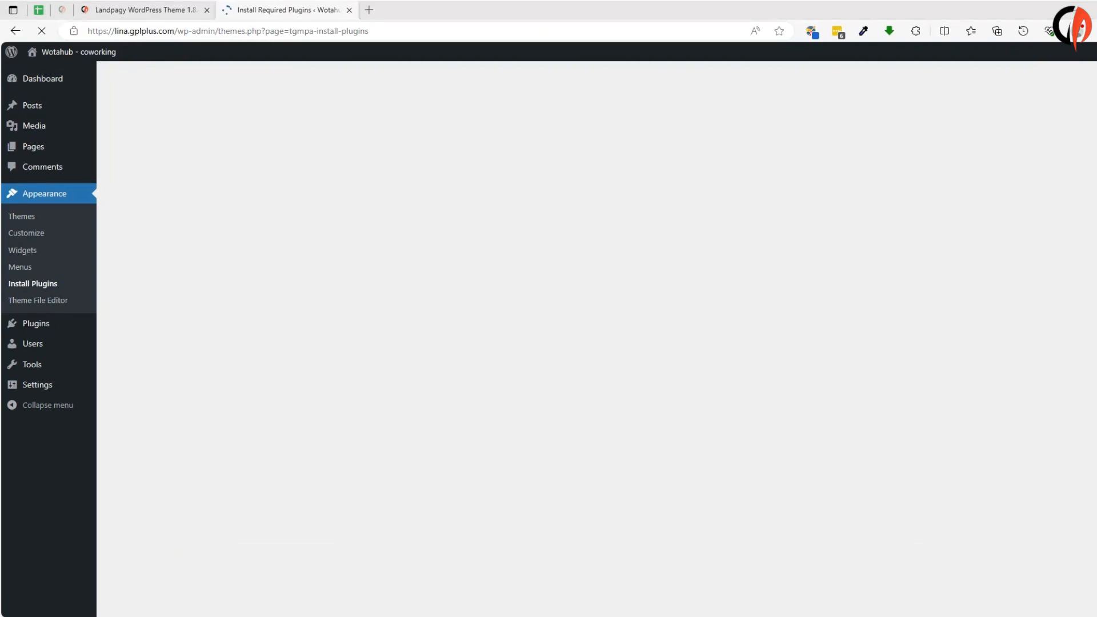
Open the One Click Demo Import page and look through the available Landpagy demos.
left_click(57, 83)
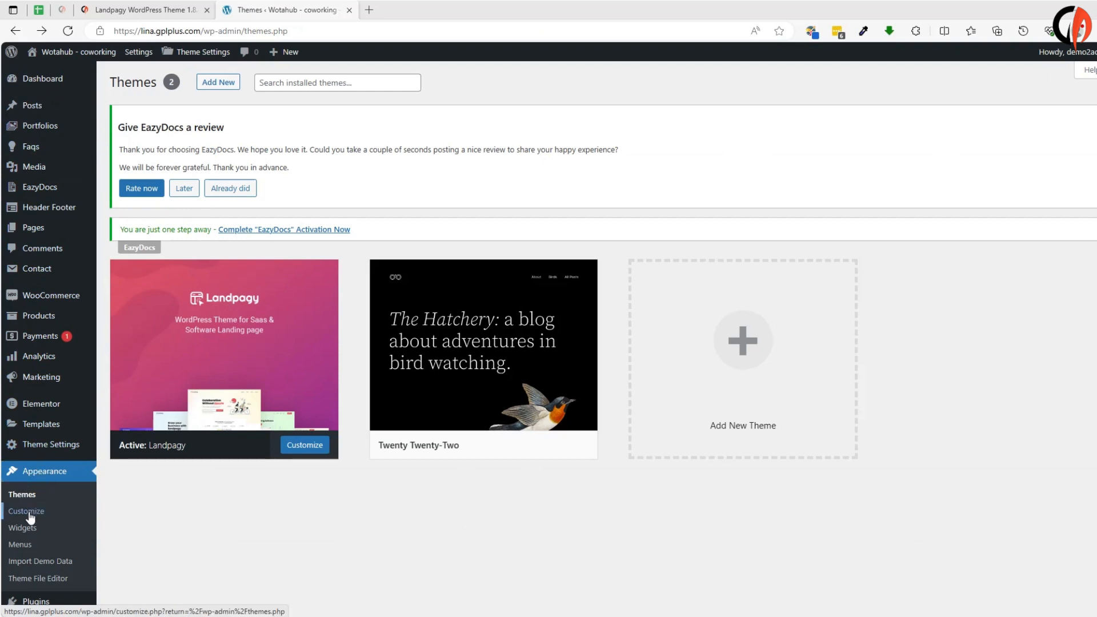
left_click(45, 560)
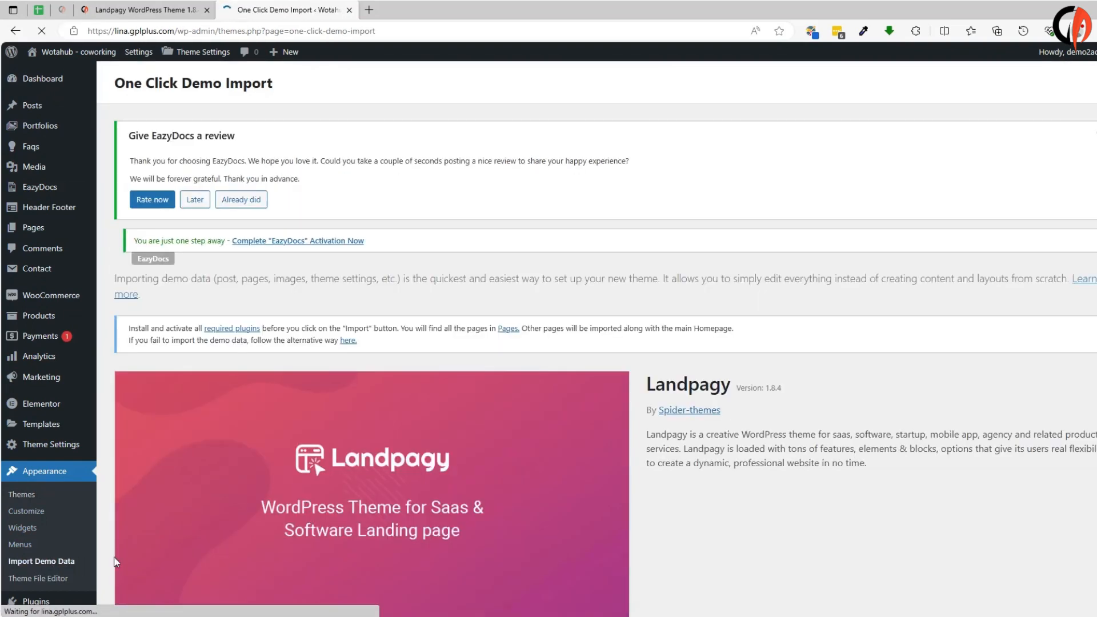
scroll(306, 424, "down", 5)
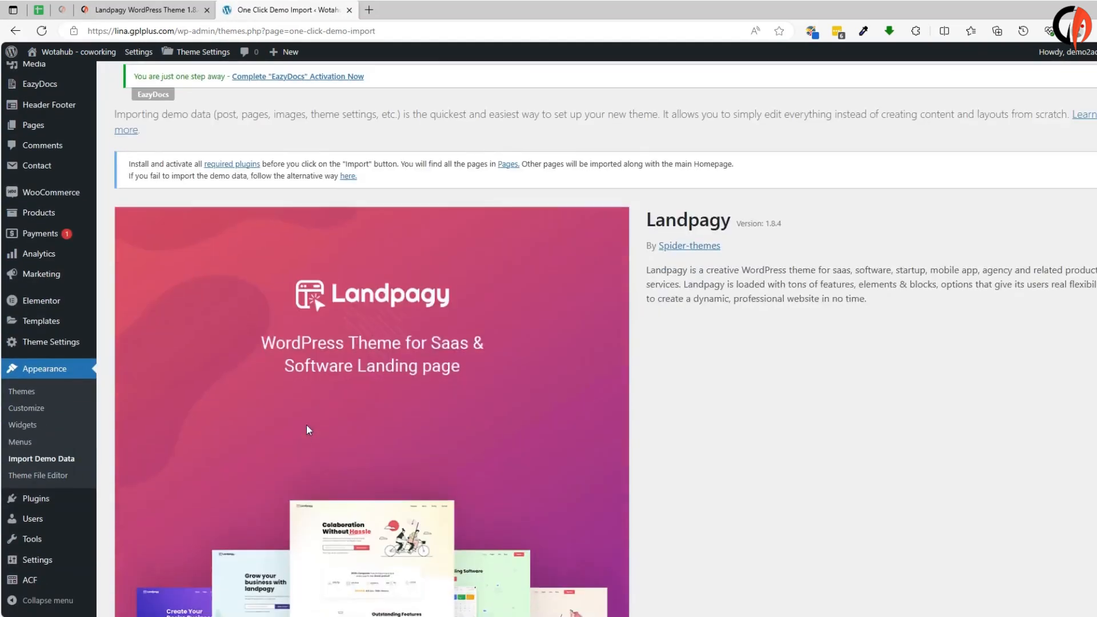
scroll(334, 407, "down", 8)
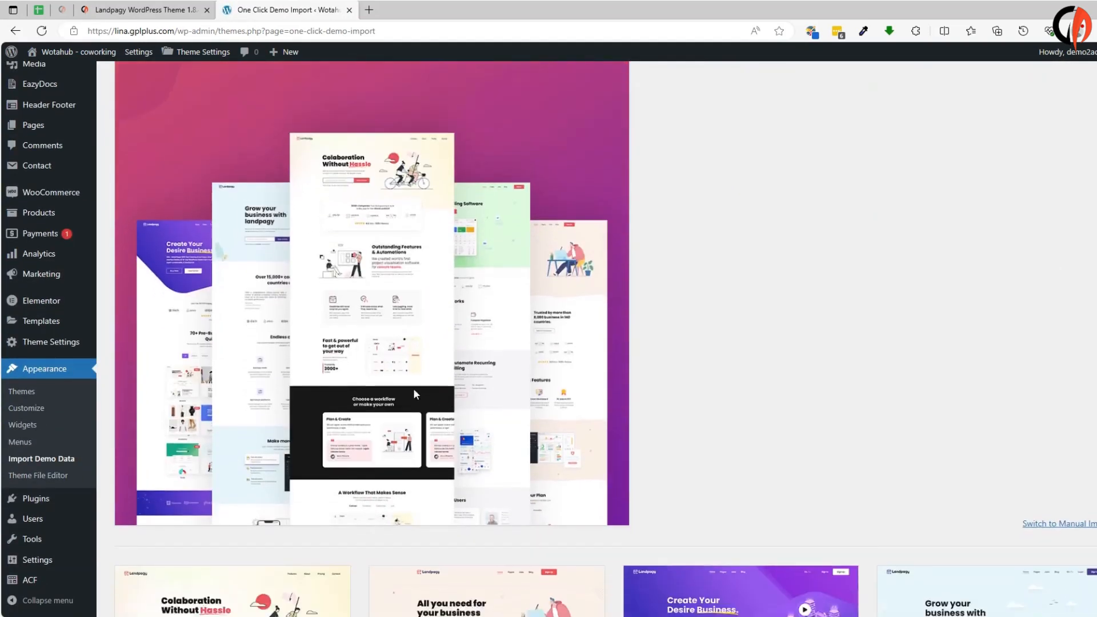
scroll(343, 394, "down", 2)
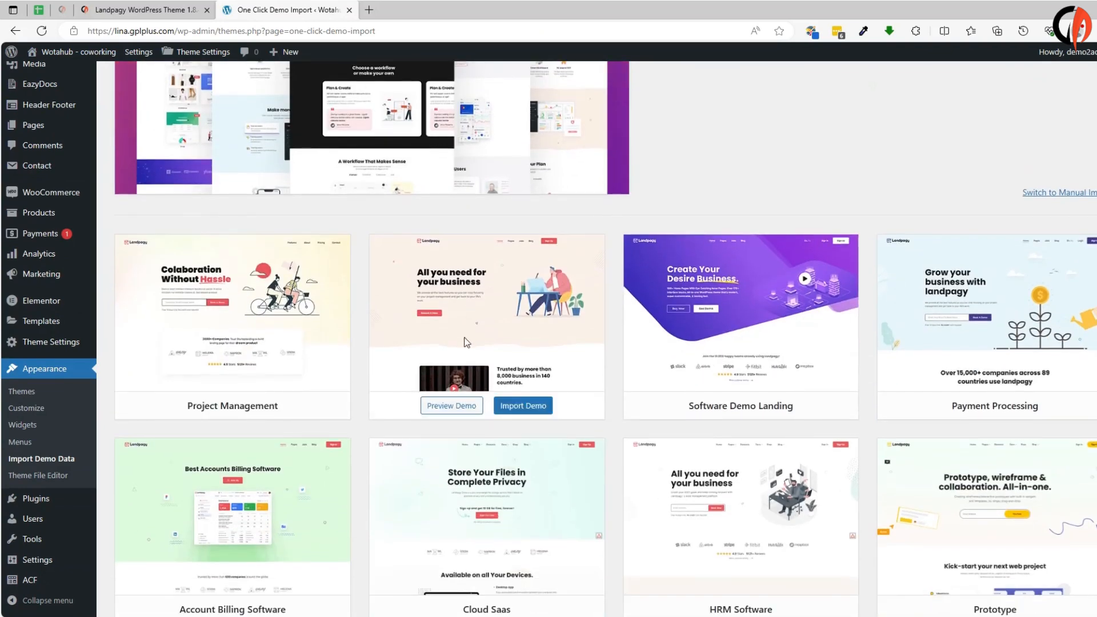
scroll(362, 534, "down", 2)
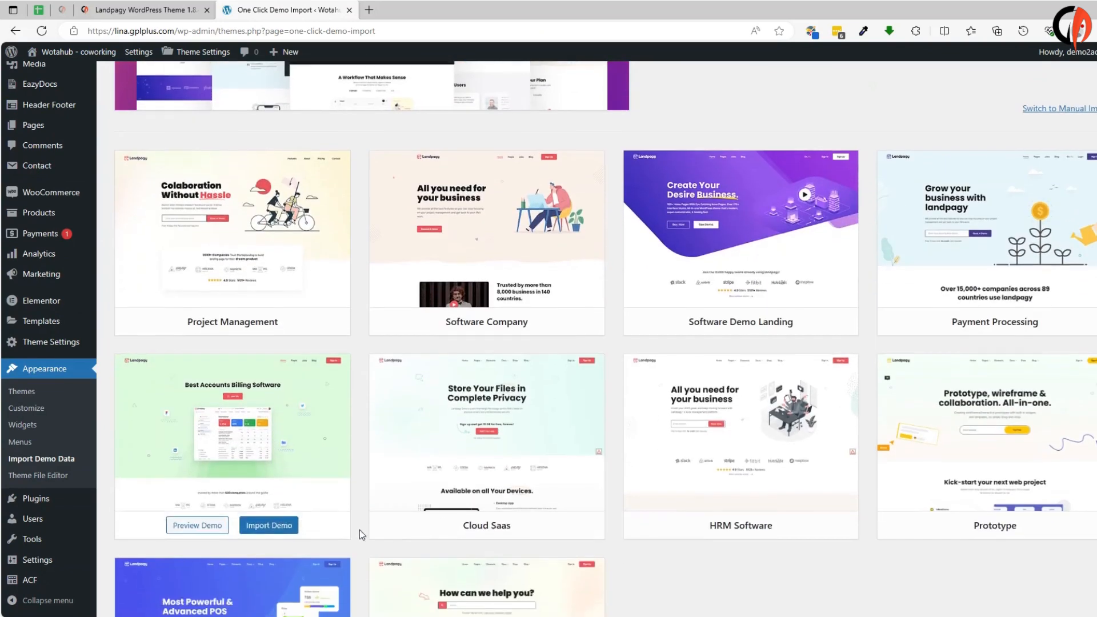
scroll(629, 451, "down", 2)
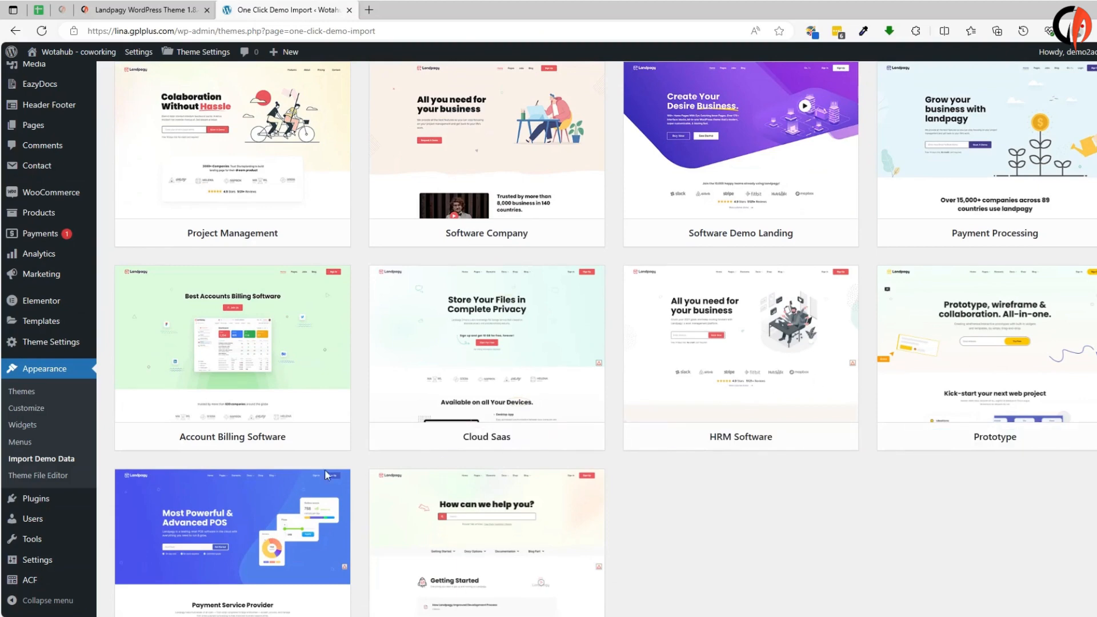
scroll(285, 475, "down", 2)
scroll(379, 543, "up", 2)
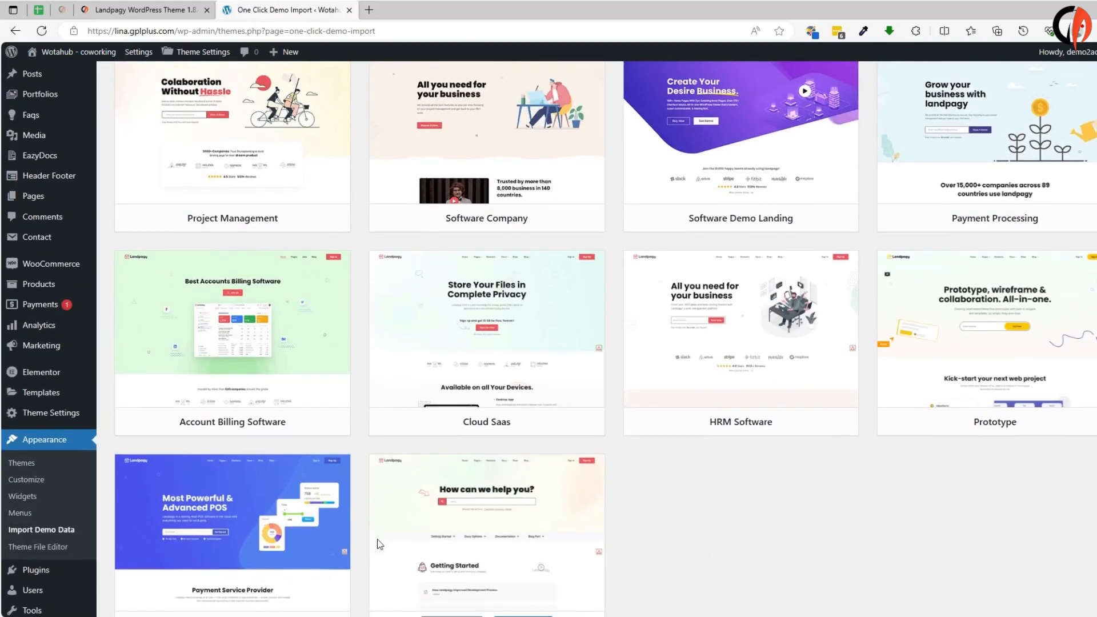
Import the Project Management demo together with the recommended WPForms, All in One SEO and MonsterInsights plugins.
scroll(320, 534, "up", 5)
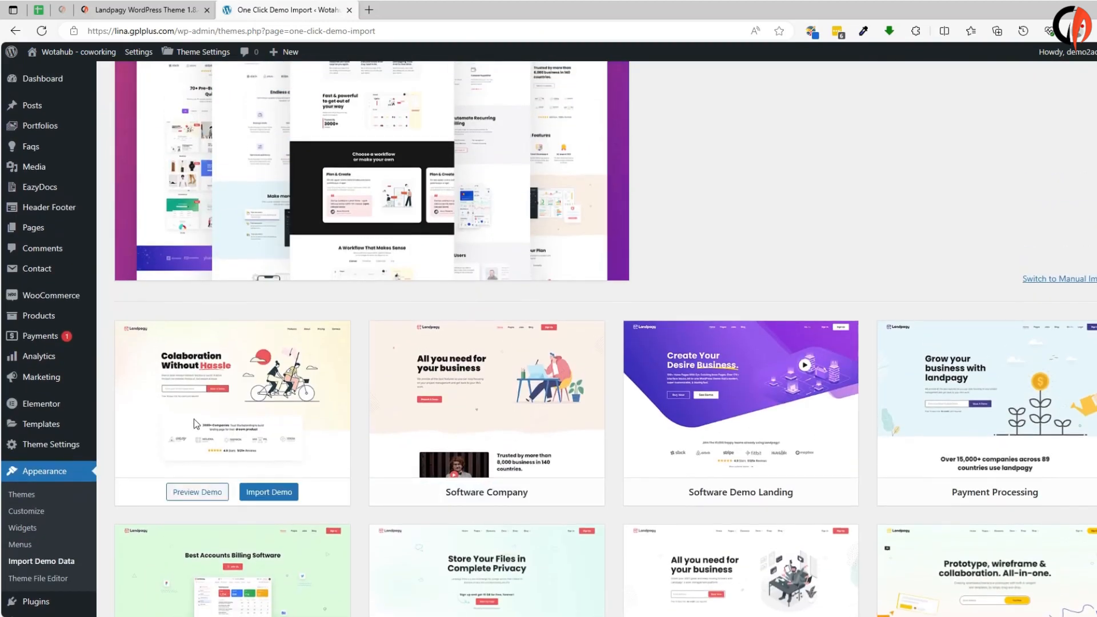
left_click(271, 492)
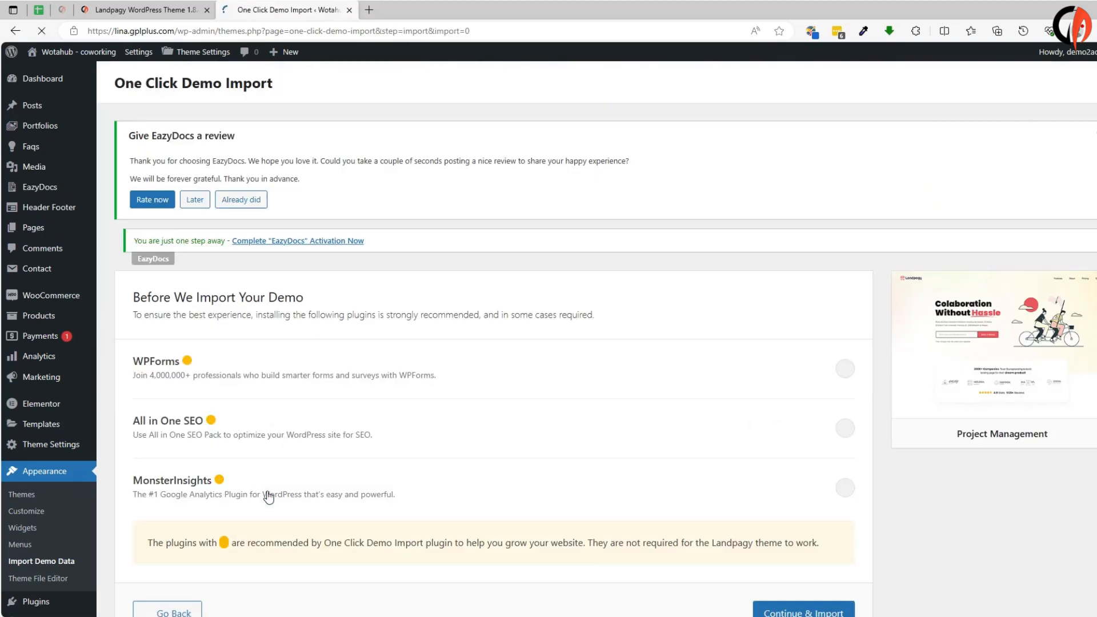
scroll(735, 313, "down", 2)
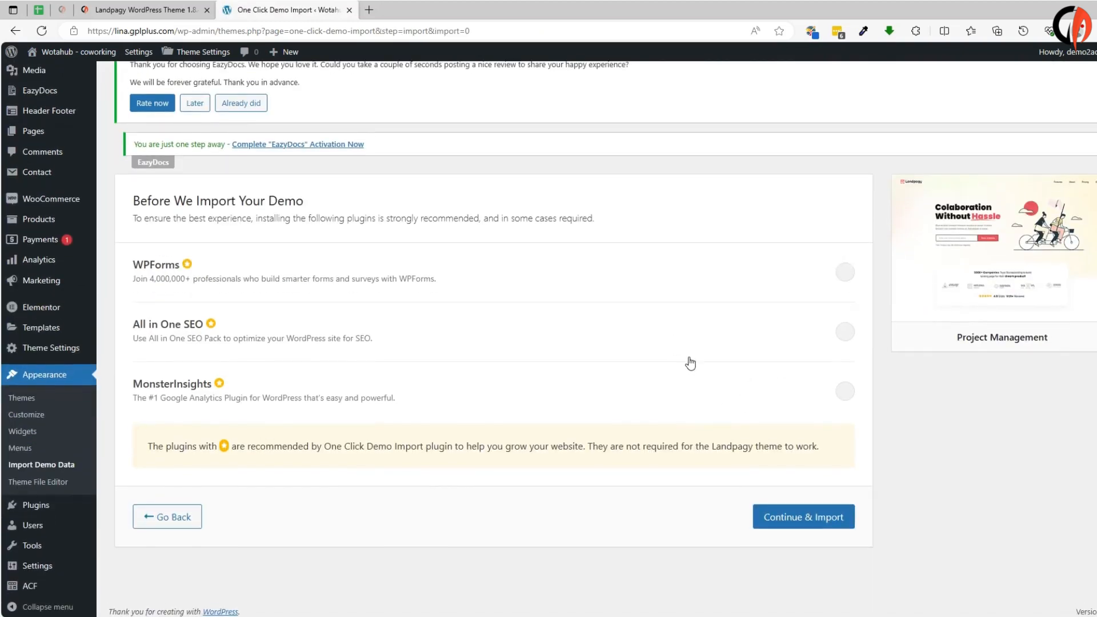
left_click(843, 267)
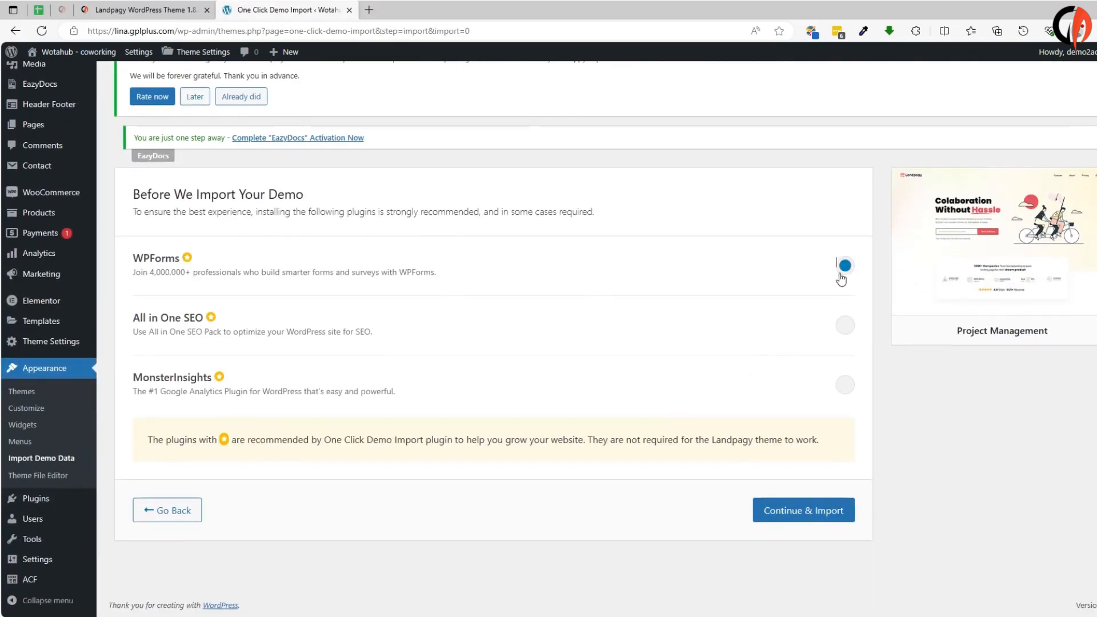
left_click(841, 326)
left_click(840, 387)
left_click(802, 510)
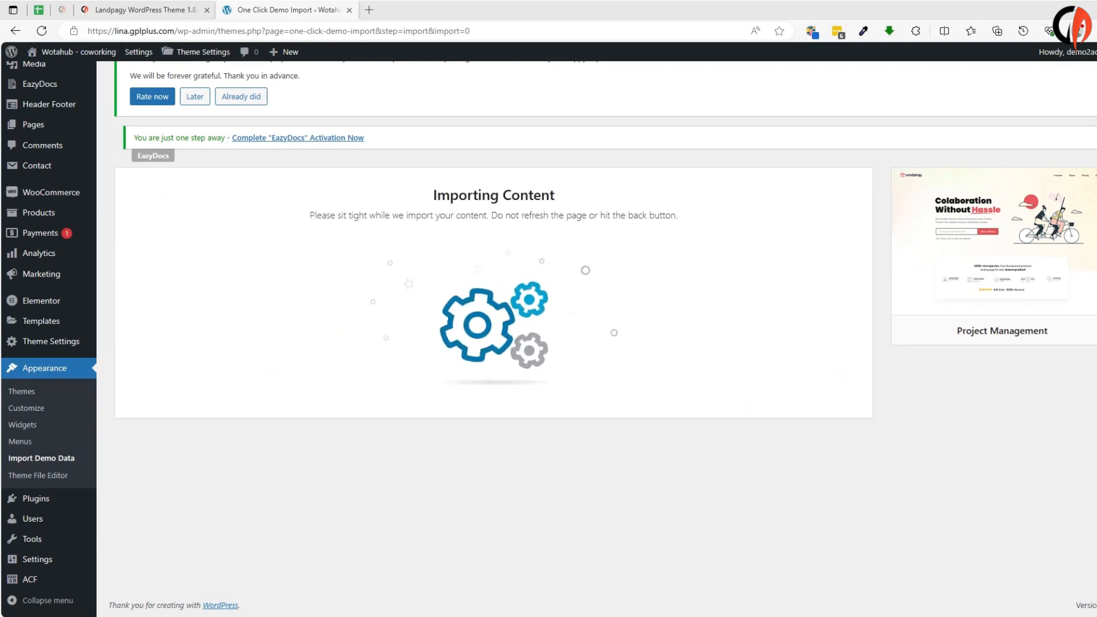
Visit the site and examine the imported Project Management home page from its hero section down to the footer and back up.
left_click(599, 537)
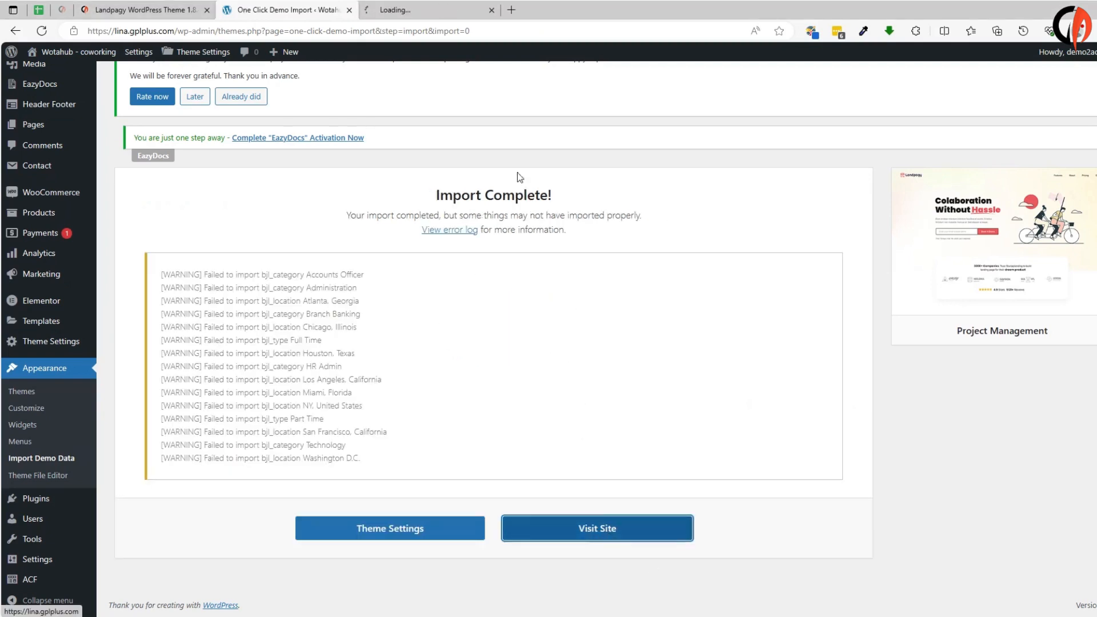
left_click(434, 5)
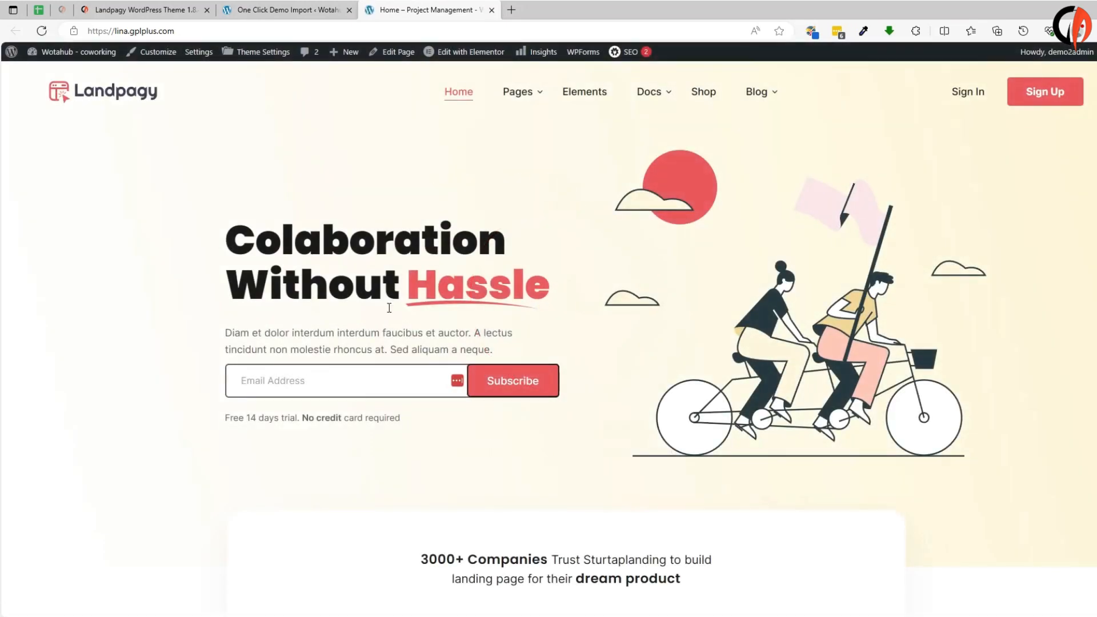
scroll(684, 289, "down", 9)
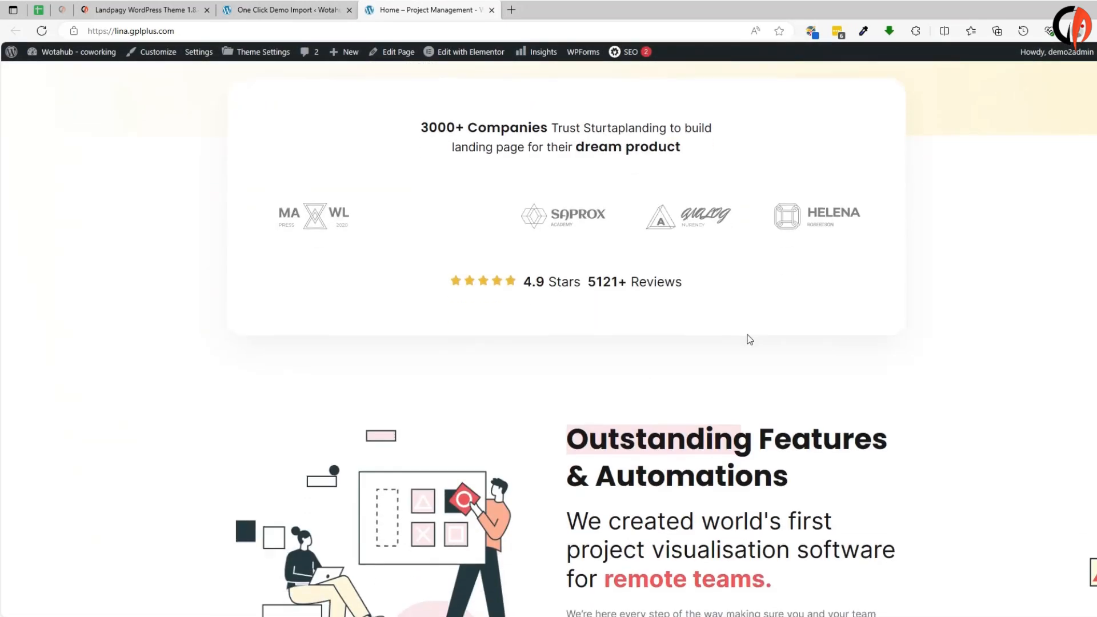
scroll(428, 348, "down", 6)
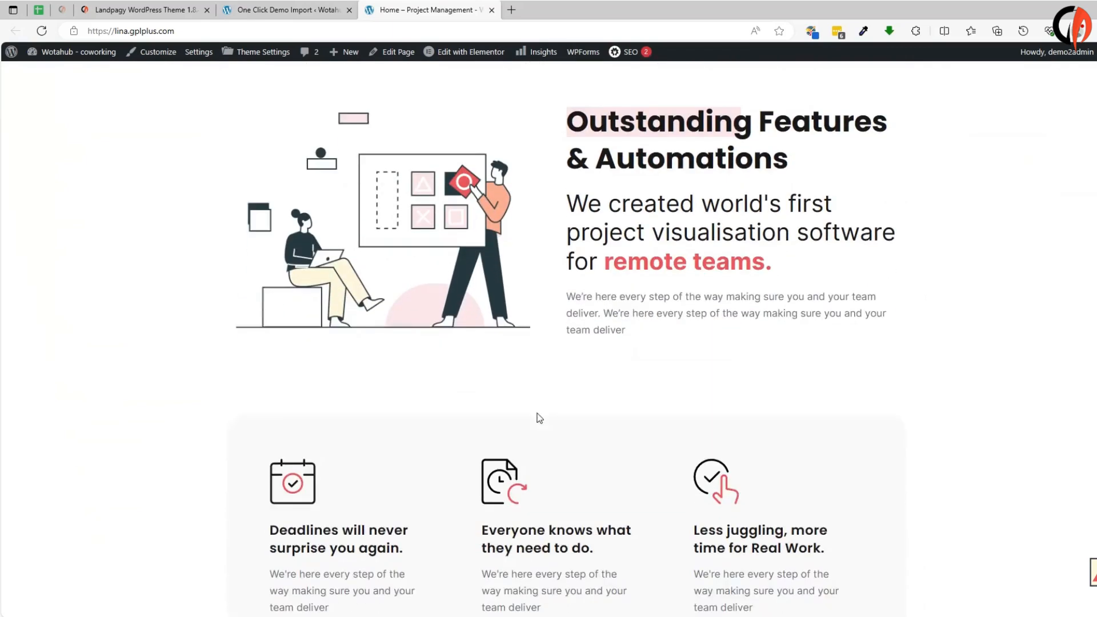
scroll(485, 389, "down", 1)
scroll(672, 352, "down", 2)
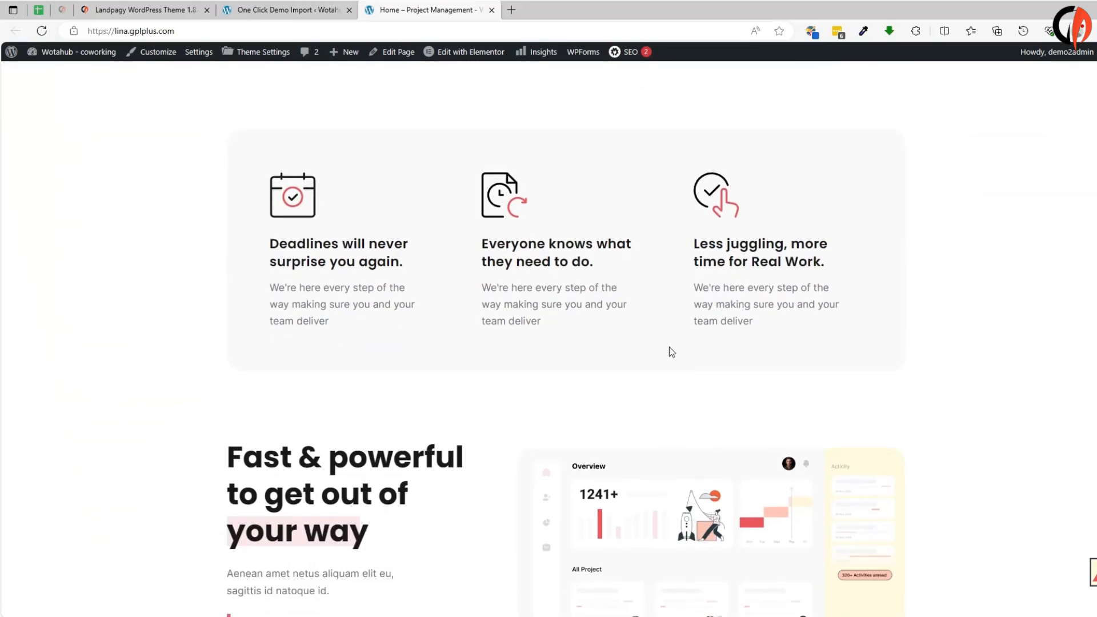
scroll(343, 426, "down", 5)
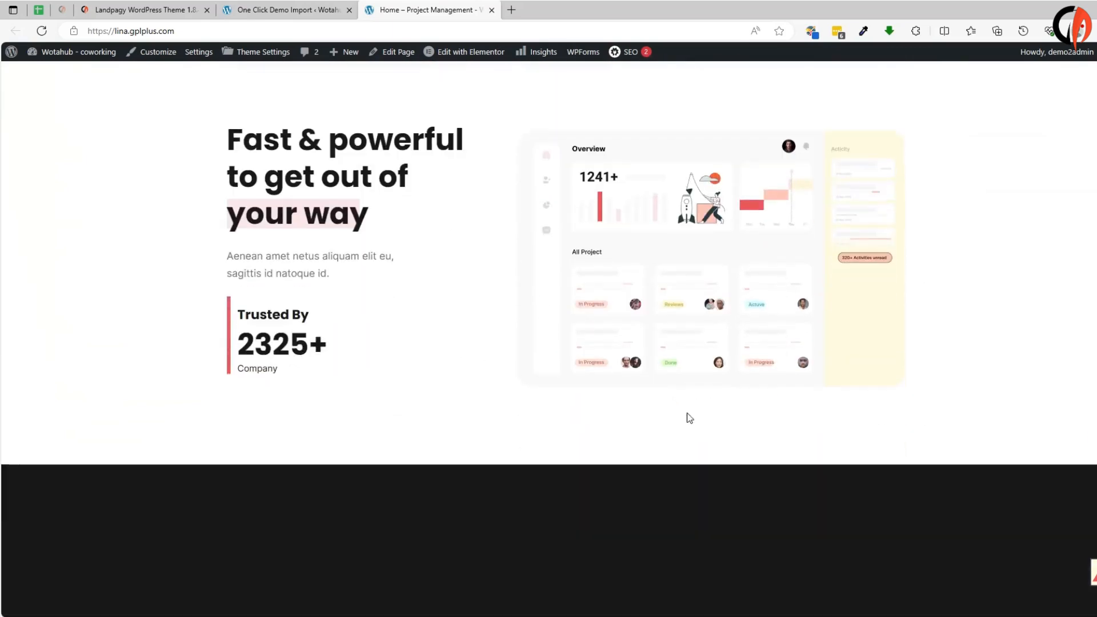
scroll(526, 357, "down", 8)
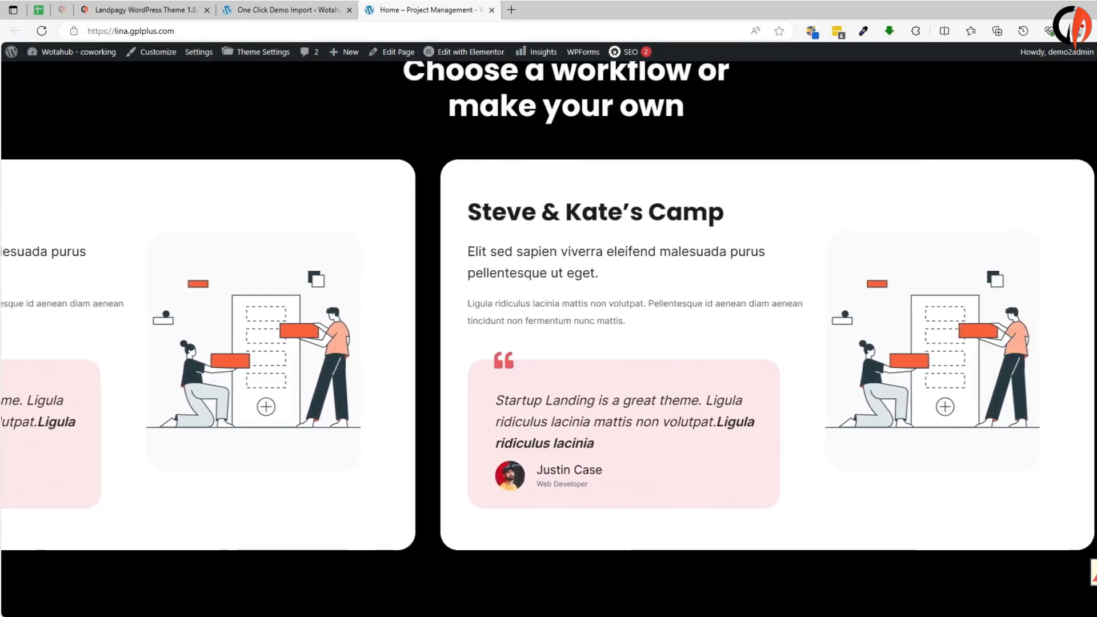
scroll(1071, 371, "down", 10)
scroll(484, 348, "down", 12)
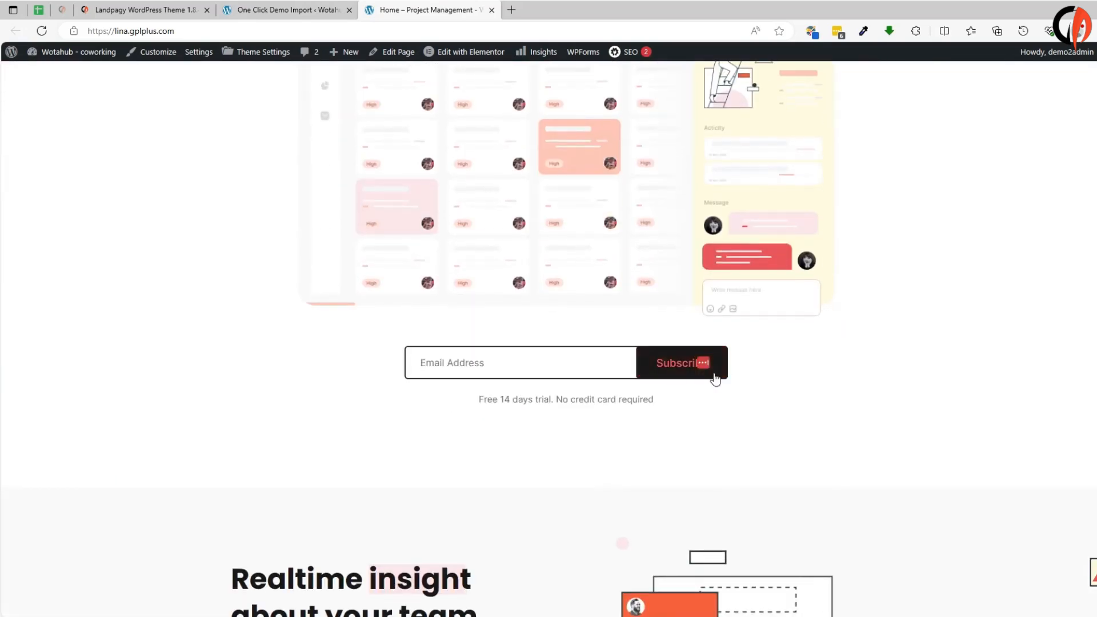
scroll(661, 418, "down", 10)
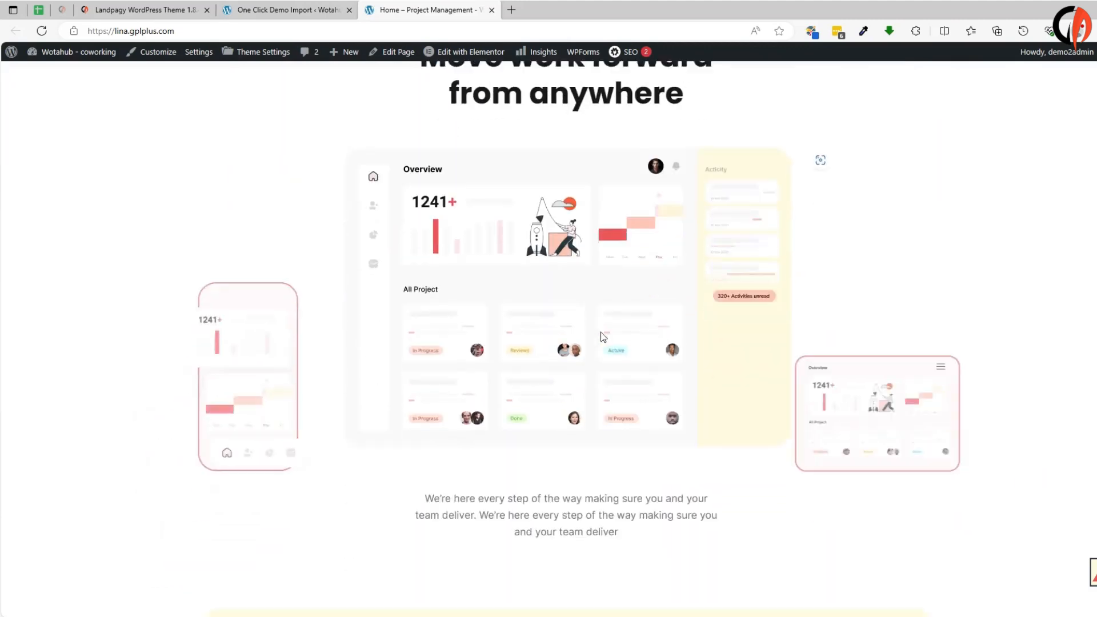
scroll(686, 387, "down", 12)
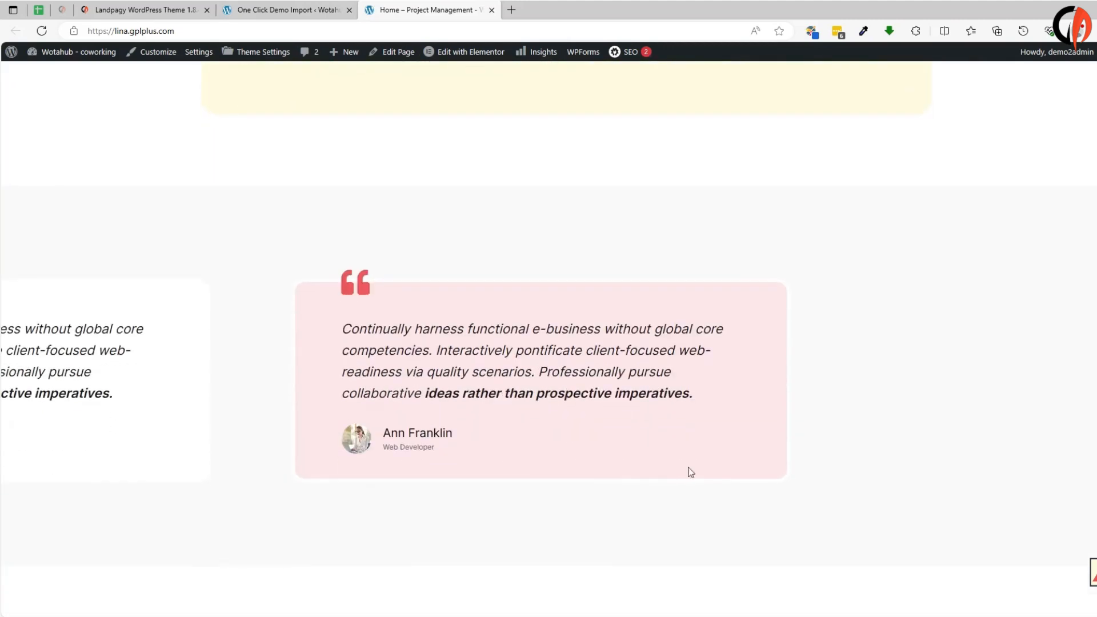
scroll(598, 458, "down", 10)
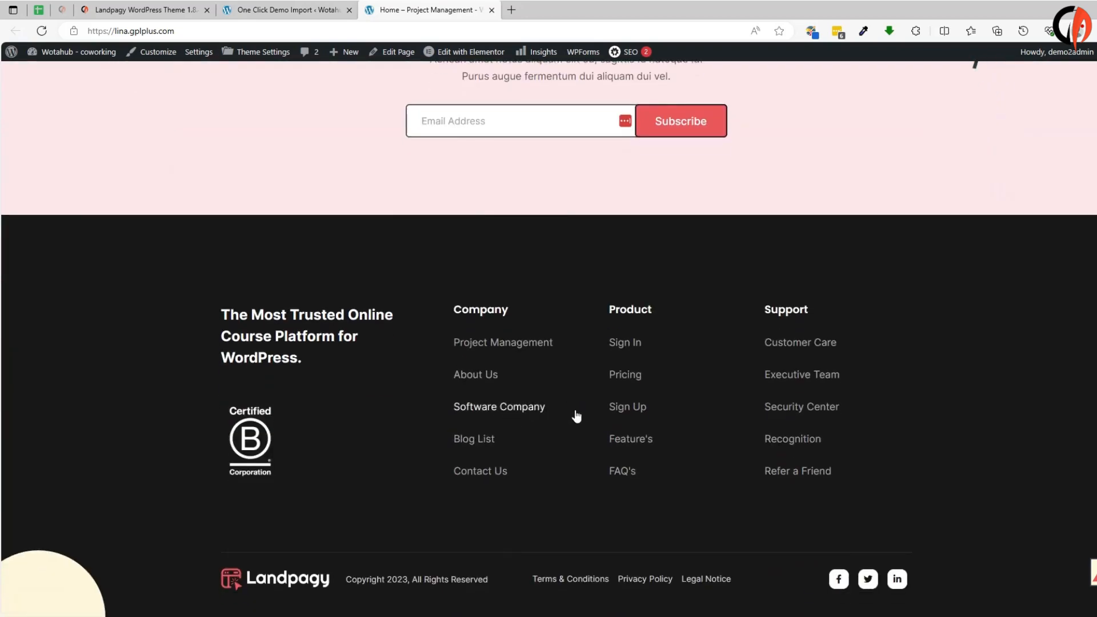
scroll(577, 416, "up", 10)
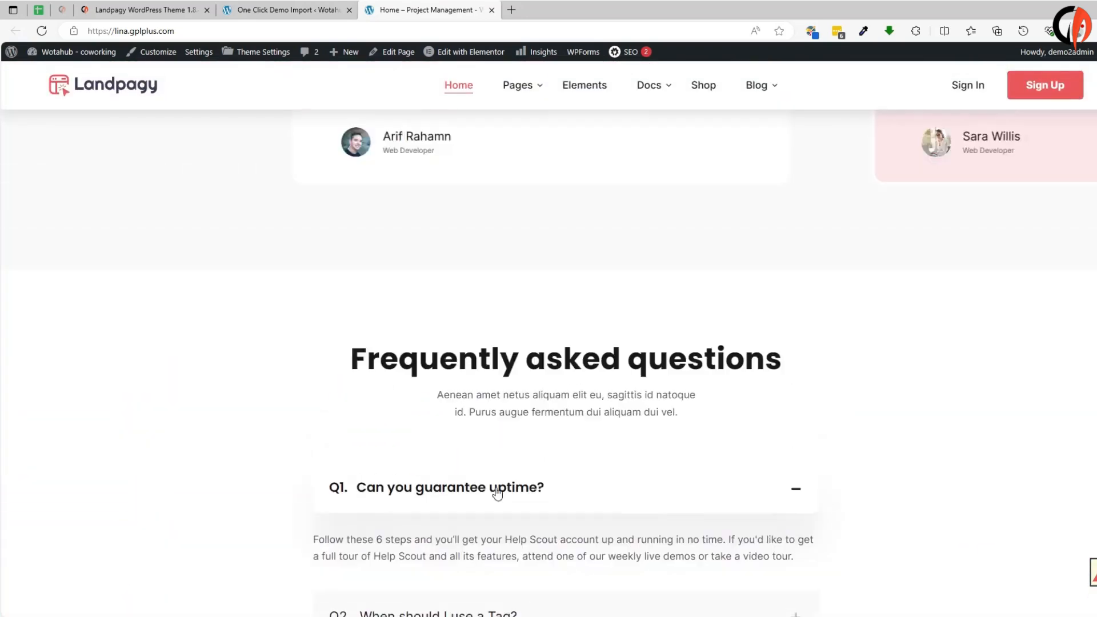
scroll(497, 494, "up", 10)
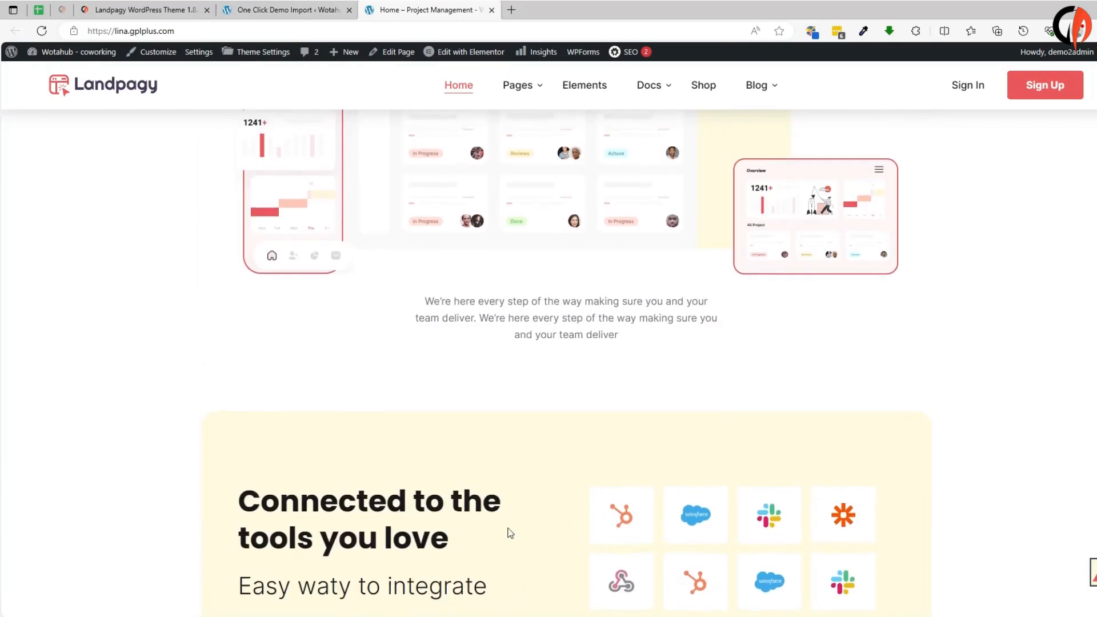
scroll(510, 533, "up", 15)
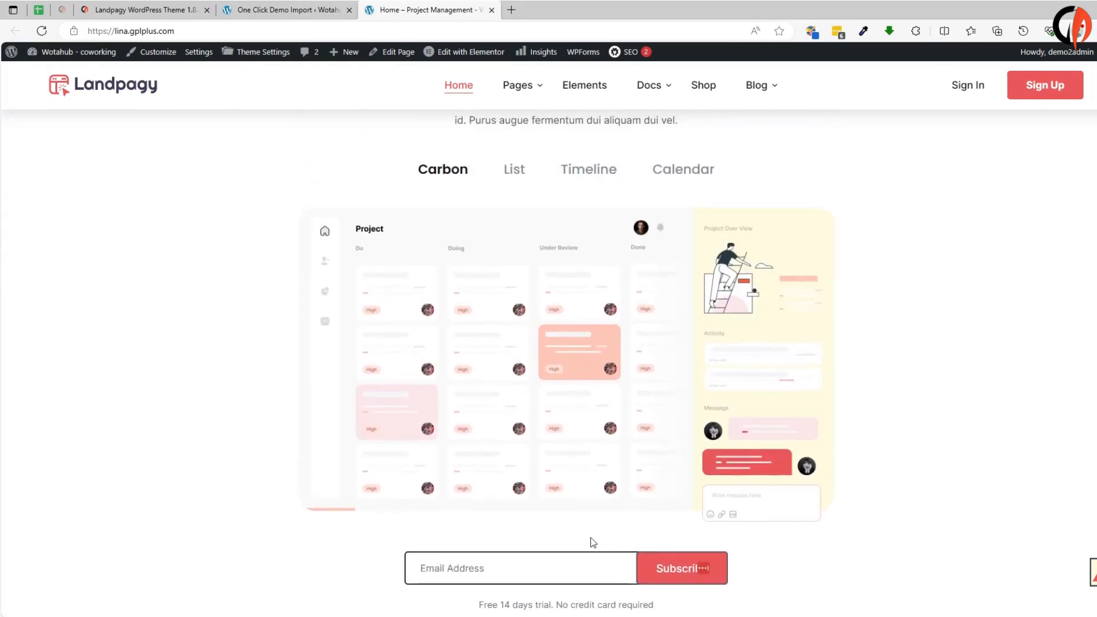
scroll(592, 542, "up", 10)
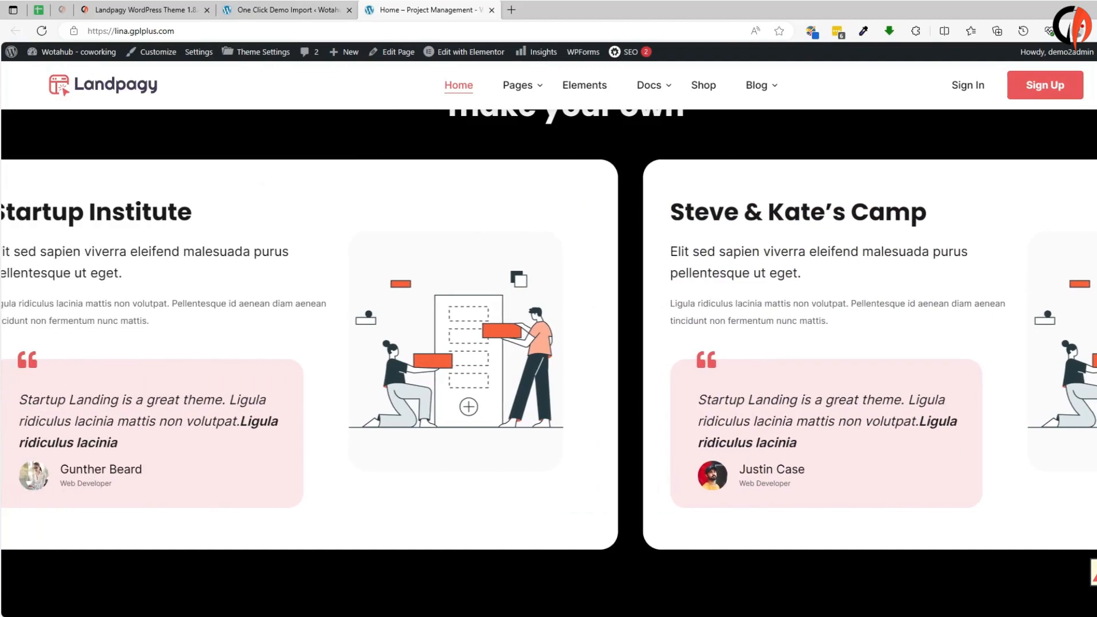
scroll(469, 416, "up", 10)
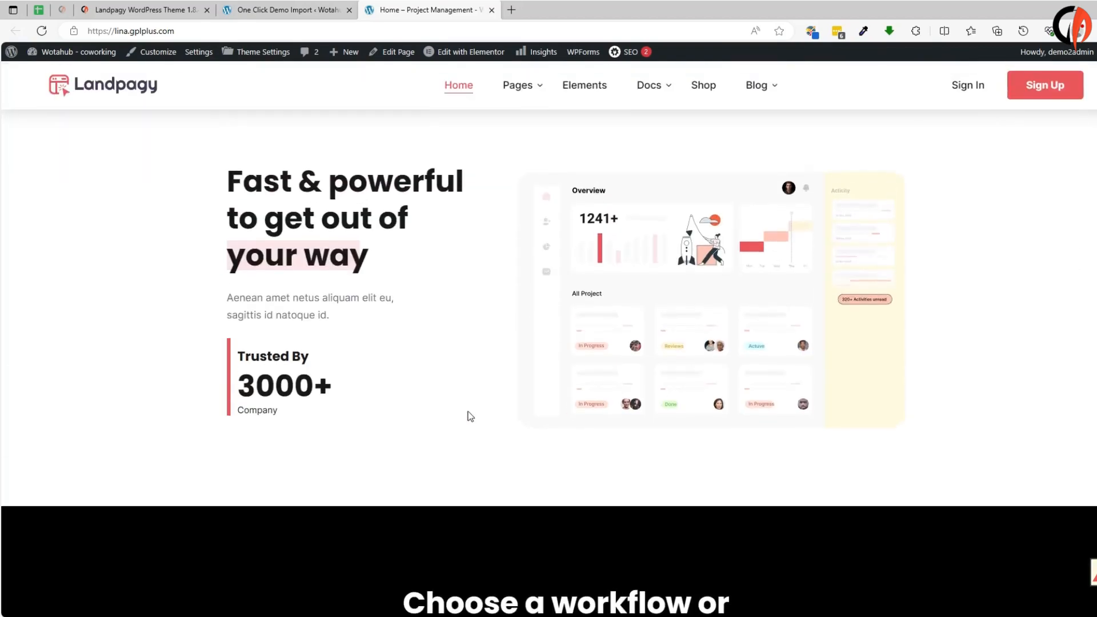
scroll(470, 416, "up", 15)
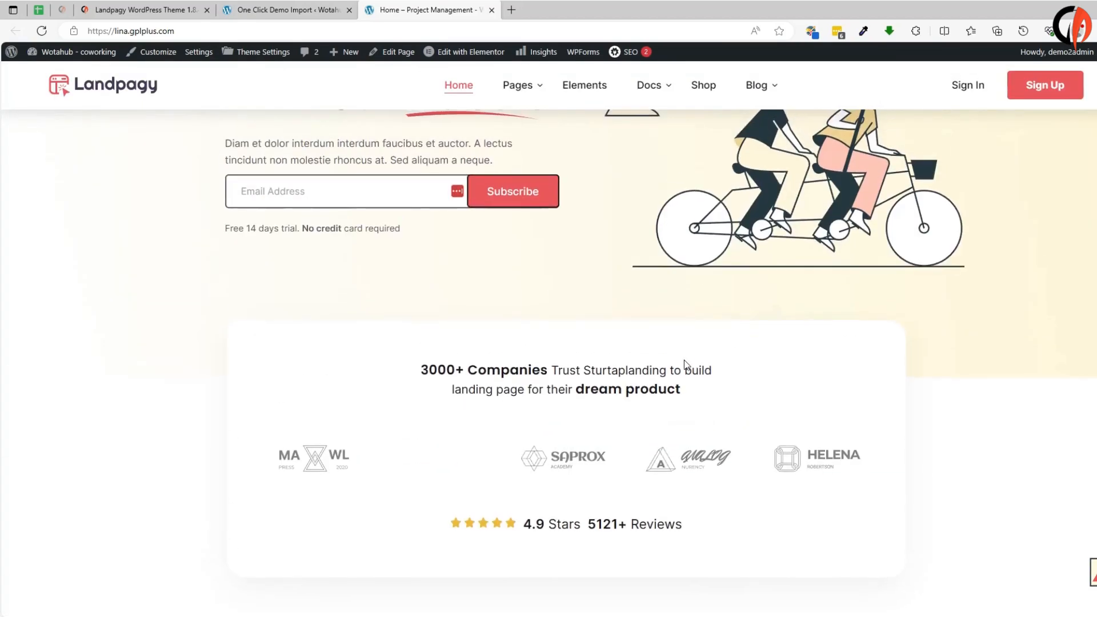
scroll(686, 364, "up", 3)
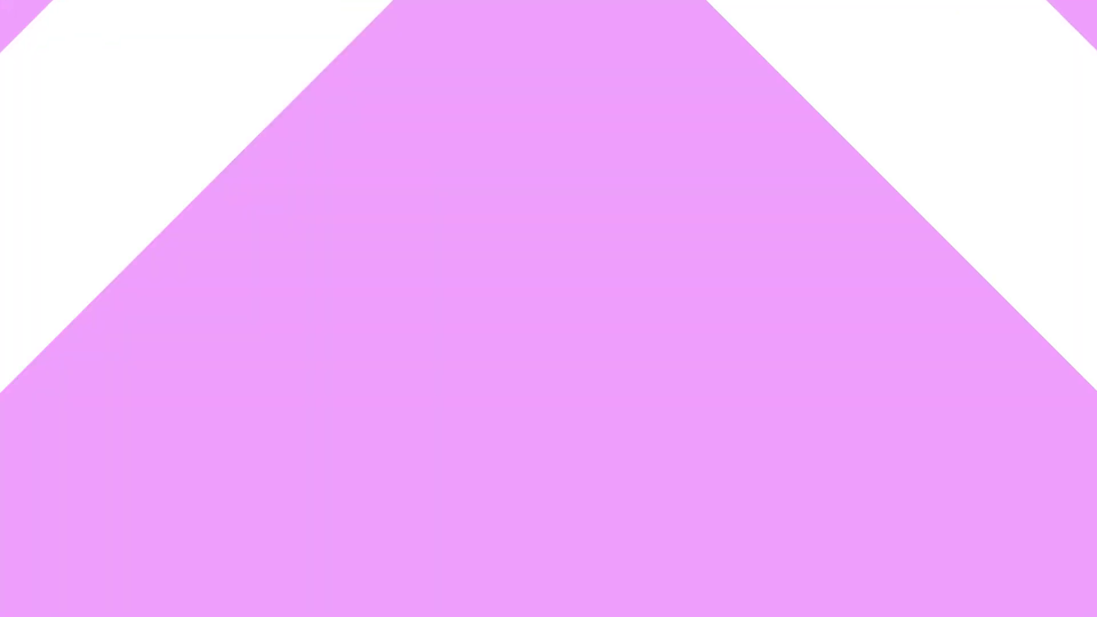